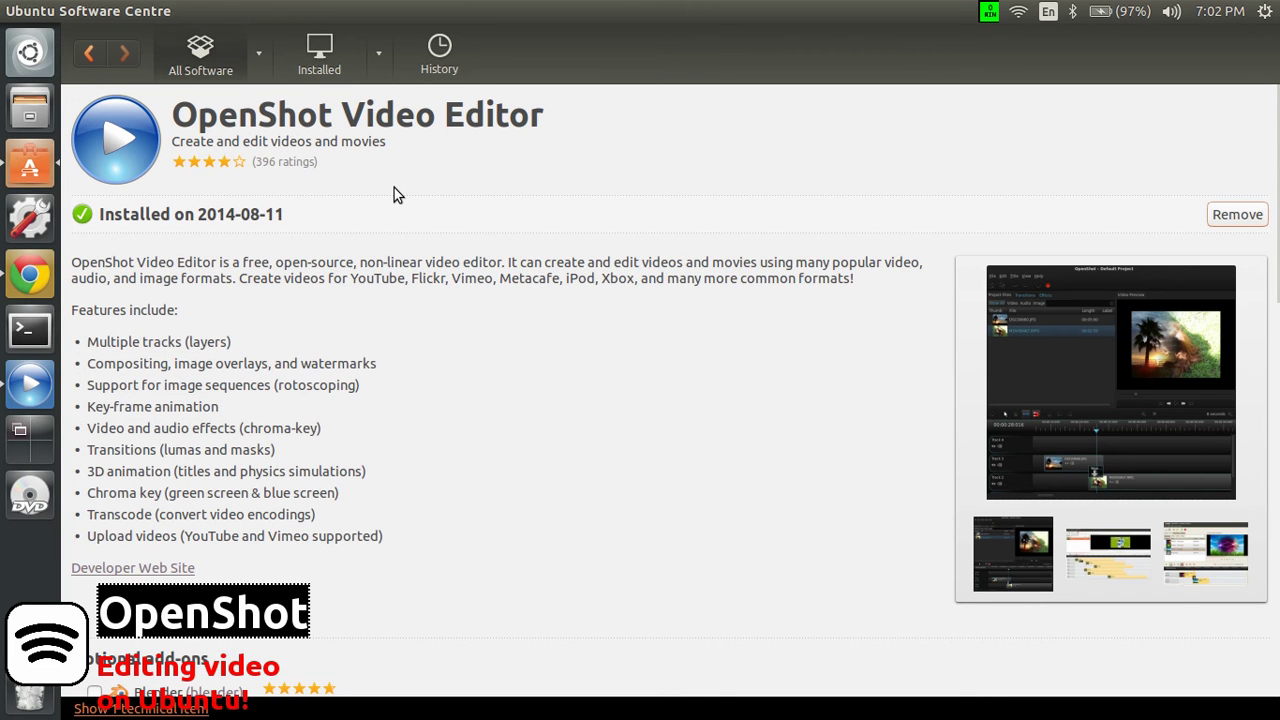
# Minimize the Ubuntu Software Center window showing OpenShot as installed, revealing the desktop
pyautogui.click(30, 11)
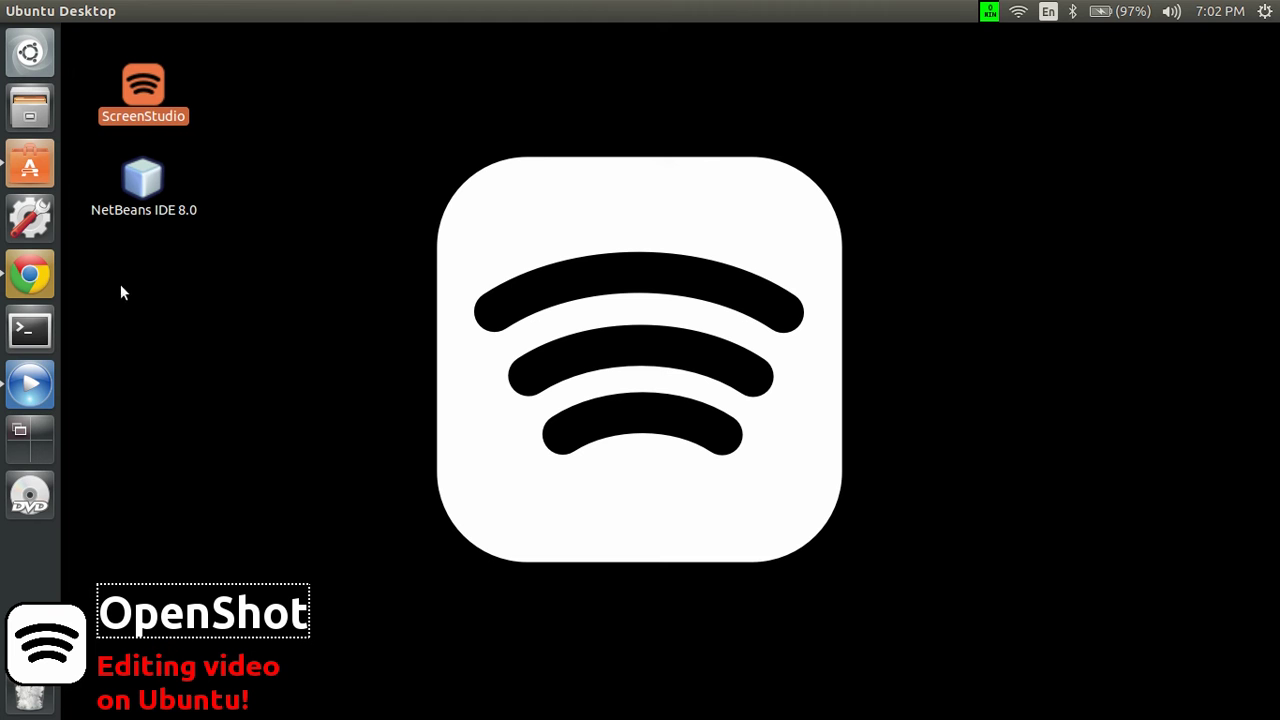
# Launch OpenShot Video Editor and widen the Project Files panel toward the Video Preview
pyautogui.click(32, 383)
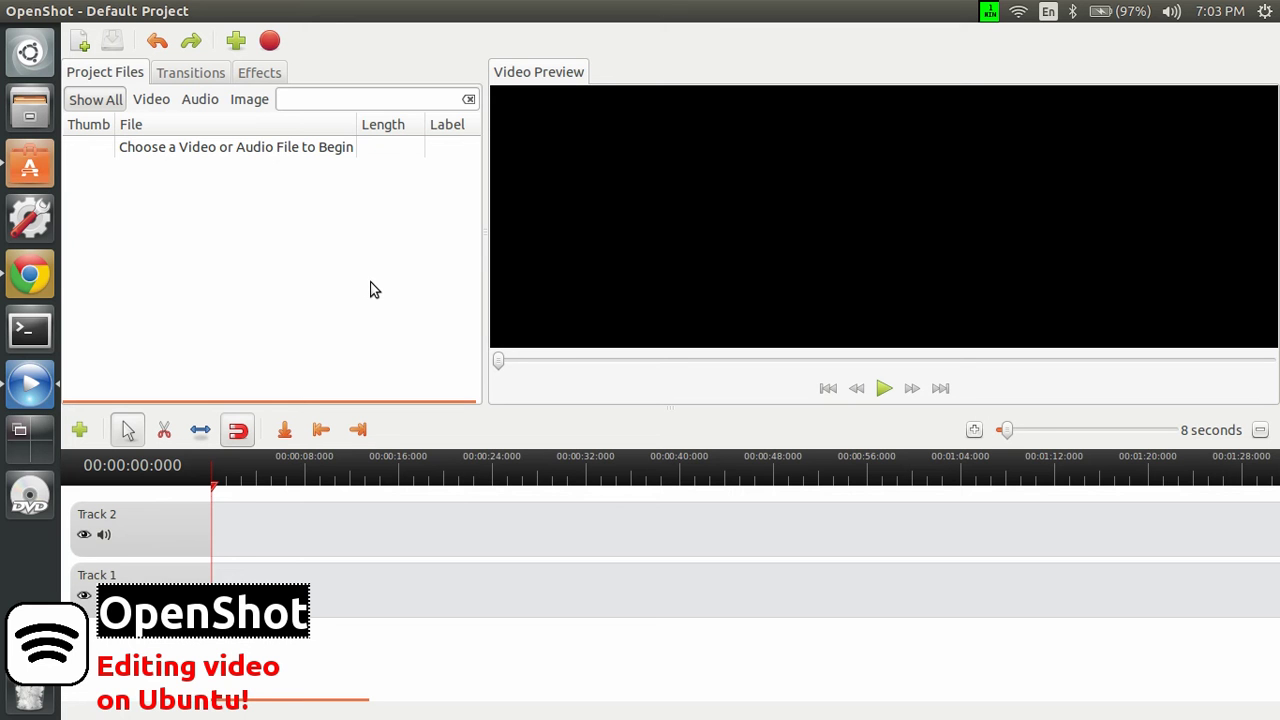
pyautogui.moveTo(485, 229); pyautogui.dragTo(552, 240)
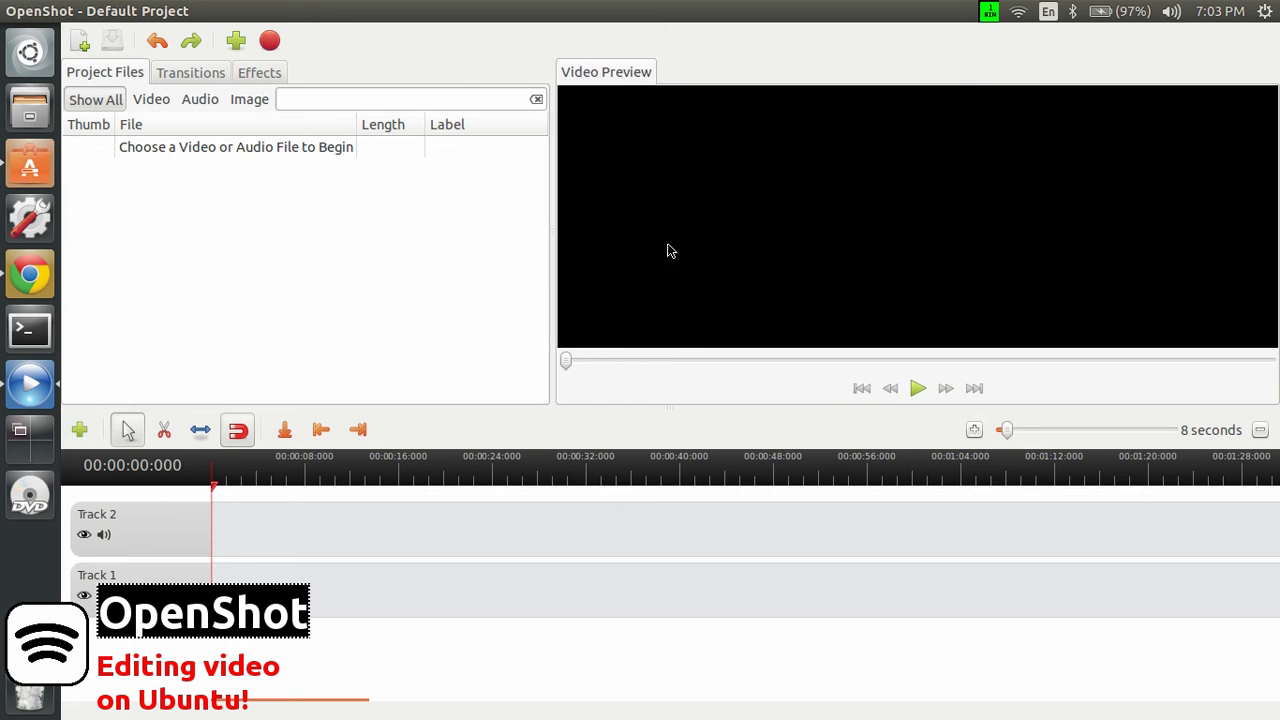
pyautogui.moveTo(670, 251); pyautogui.dragTo(716, 249)
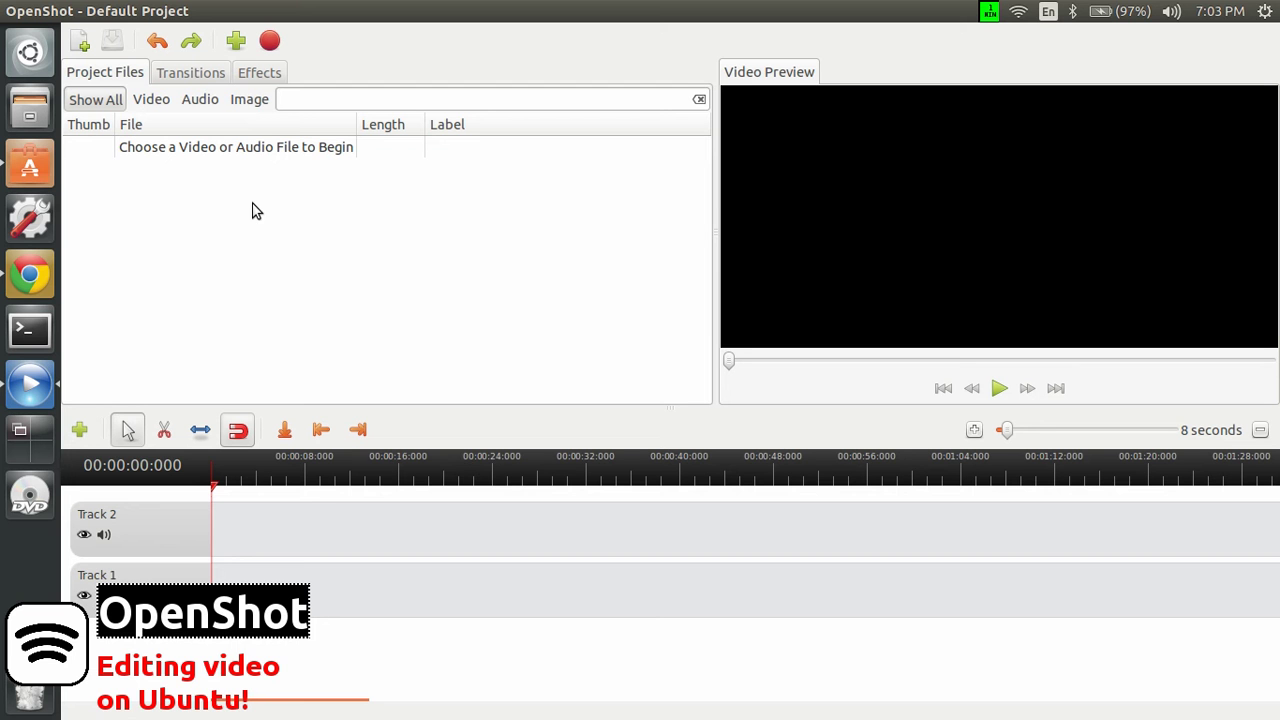
# Start a new project named ScreenStudio located in the Videos folder
pyautogui.click(81, 41)
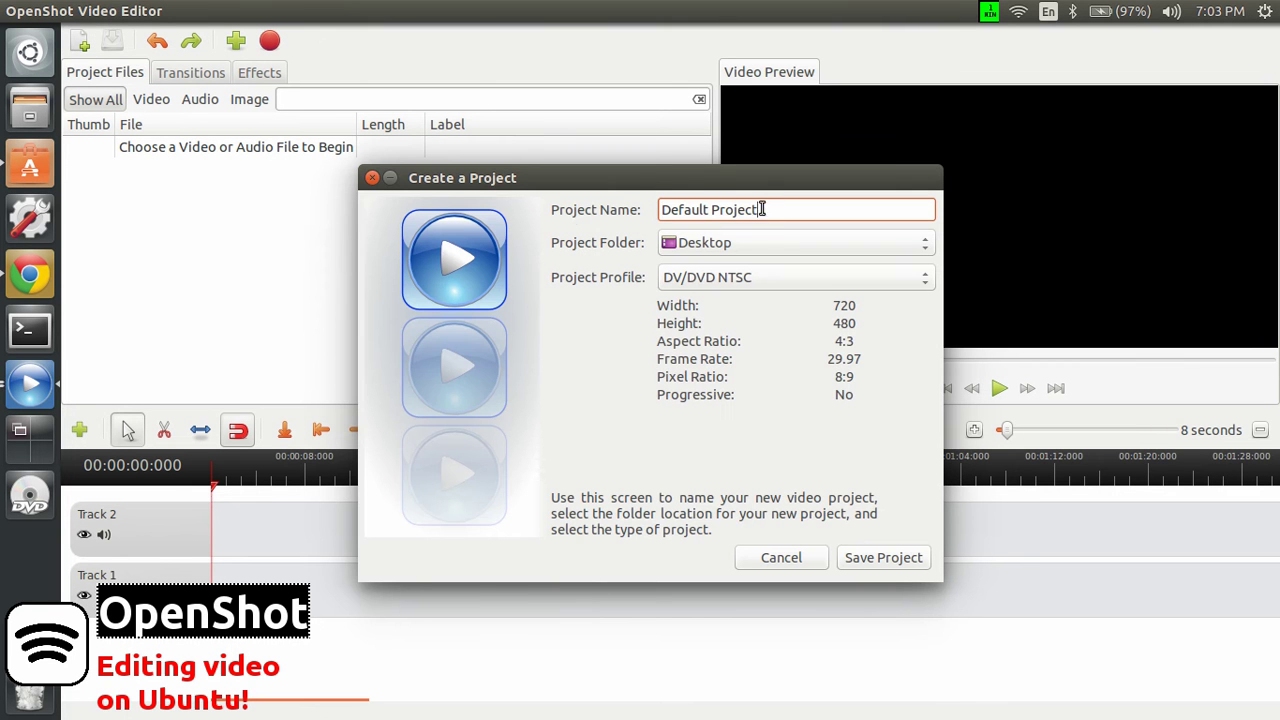
pyautogui.moveTo(762, 209); pyautogui.dragTo(631, 205)
pyautogui.write('Sc')
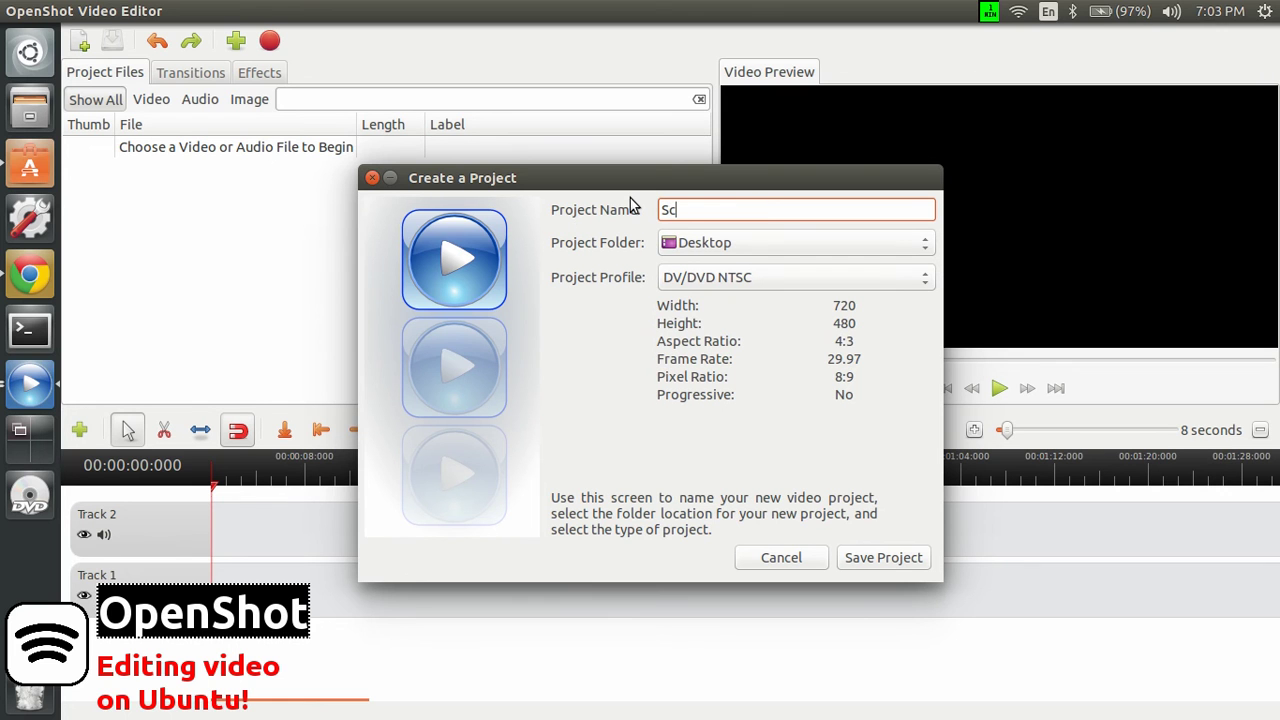
pyautogui.write('reenStudio')
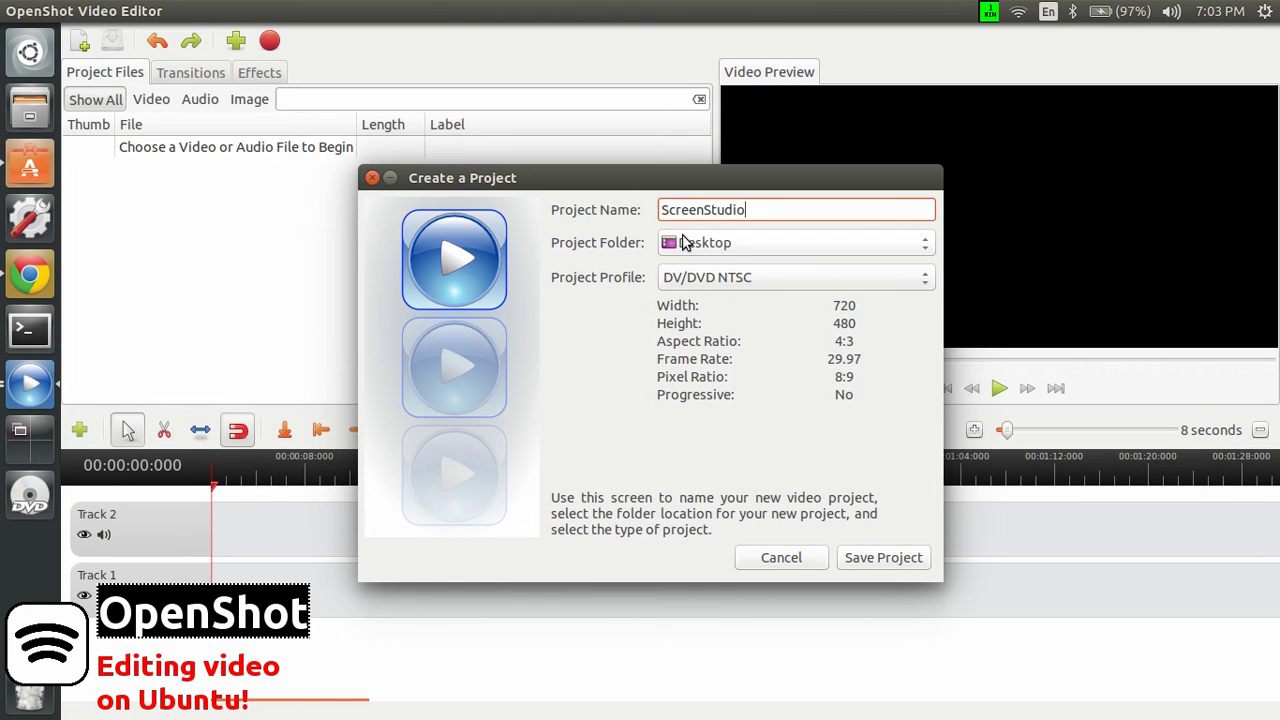
pyautogui.click(776, 248)
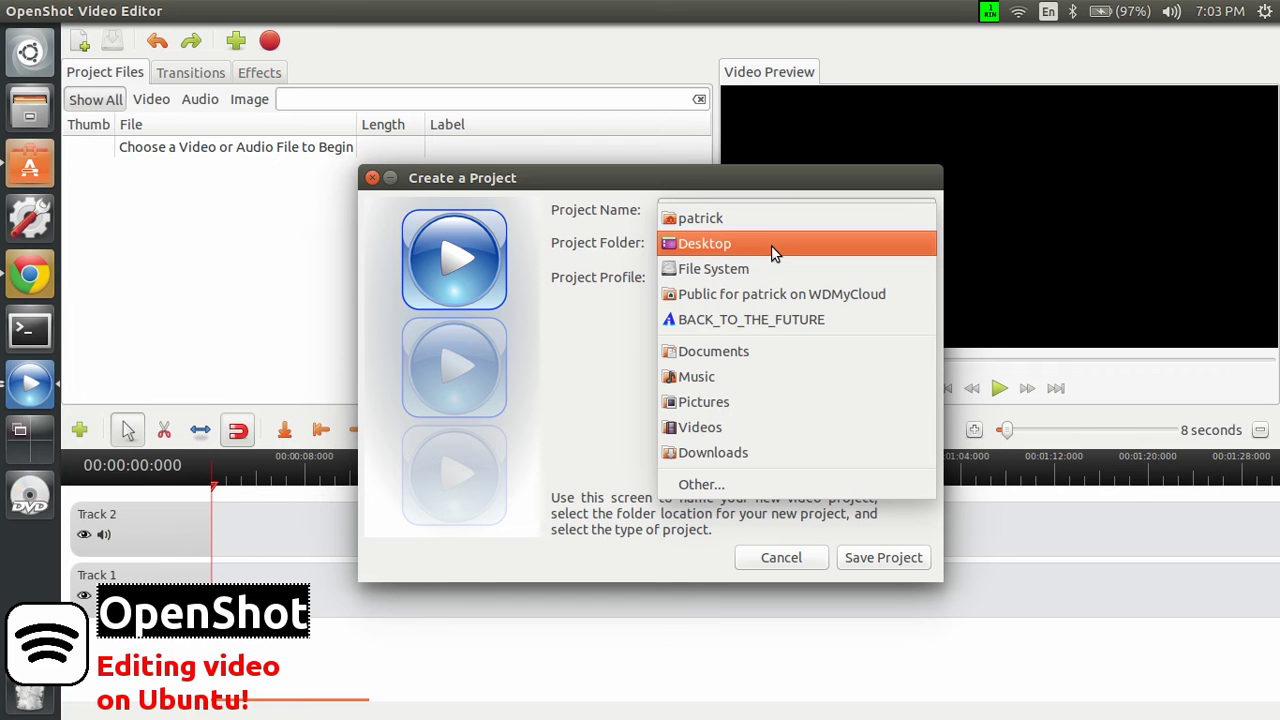
pyautogui.click(722, 421)
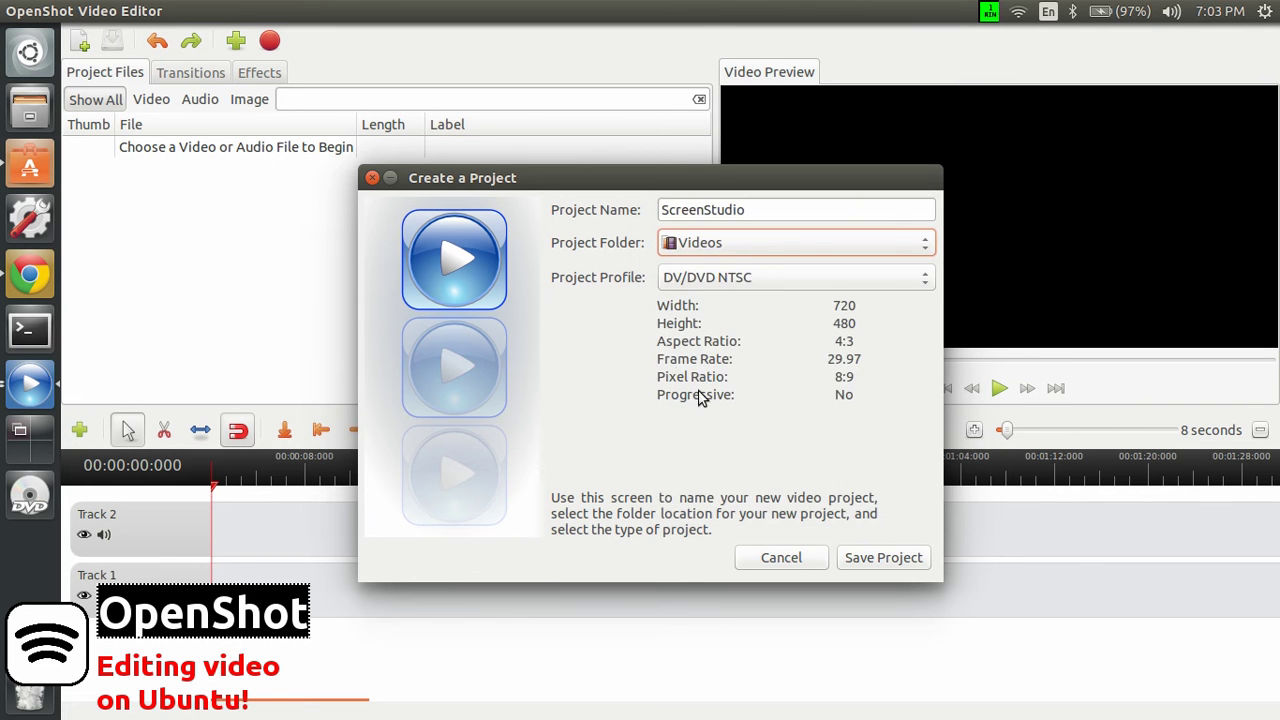
# Choose the HD 720p 25 fps profile and save, overwriting the existing ScreenStudio project
pyautogui.click(719, 277)
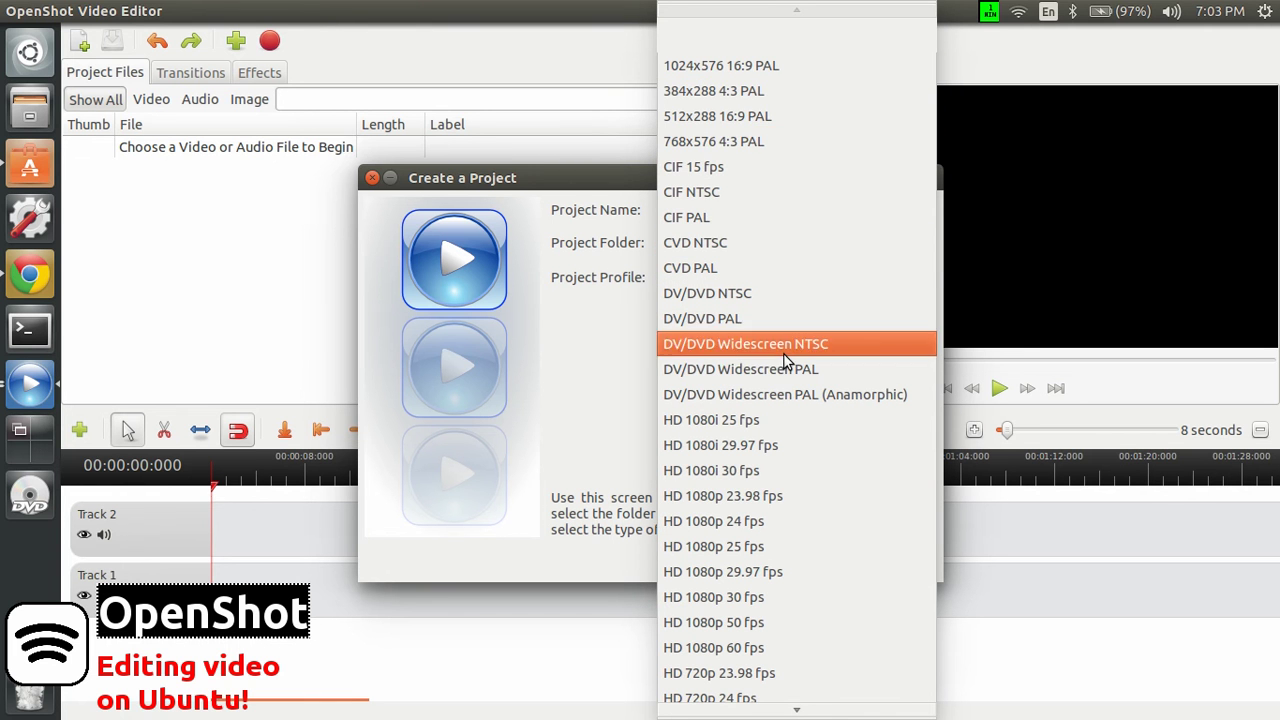
pyautogui.scroll(-5, 781, 360)
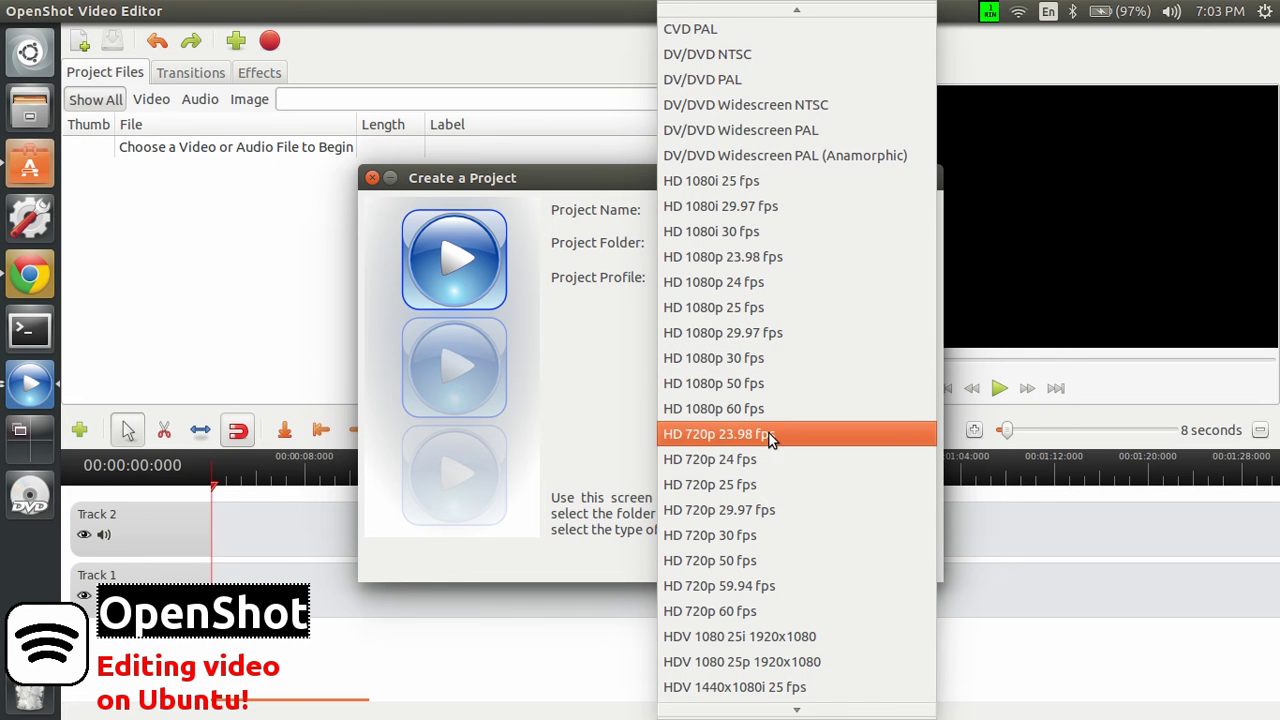
pyautogui.click(781, 486)
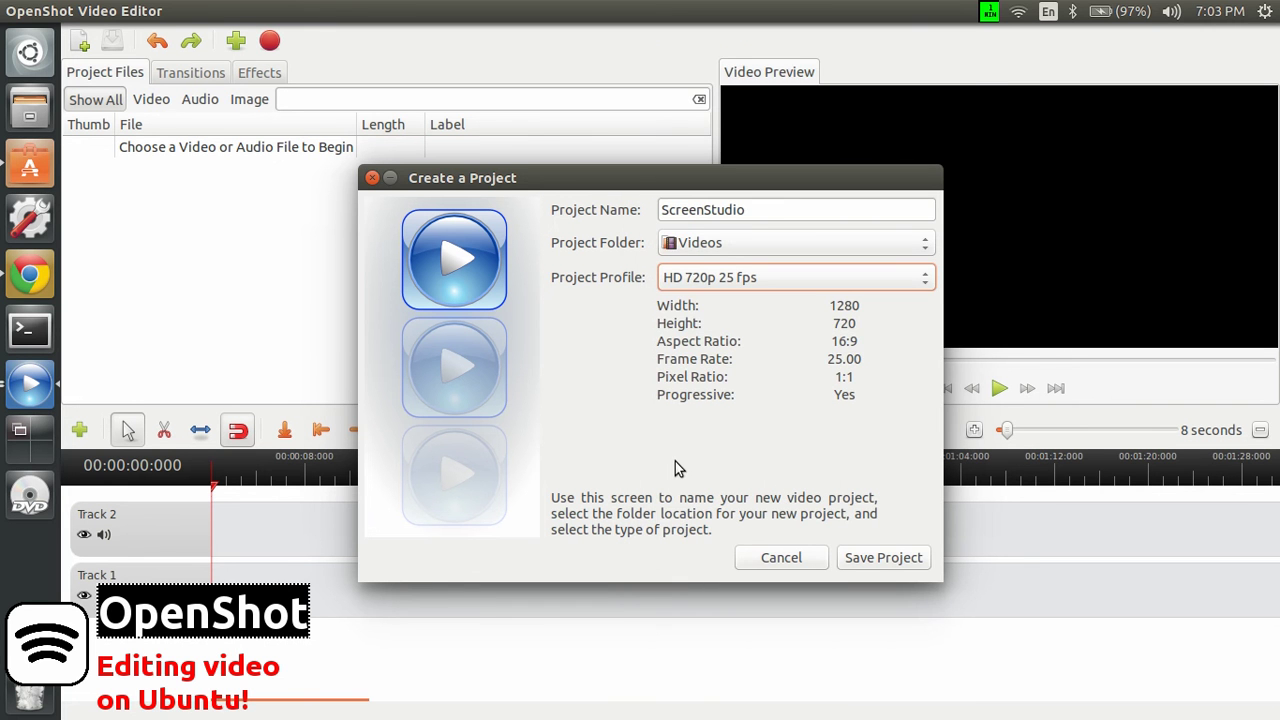
pyautogui.click(860, 562)
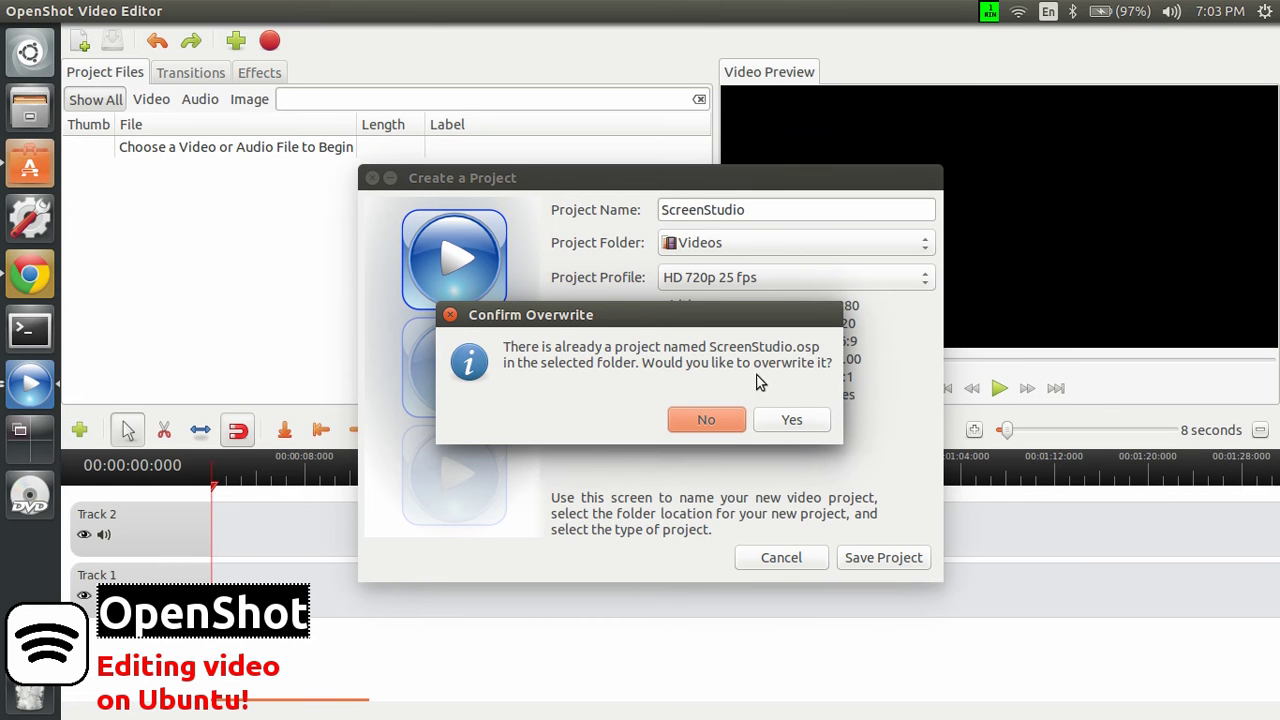
pyautogui.click(782, 423)
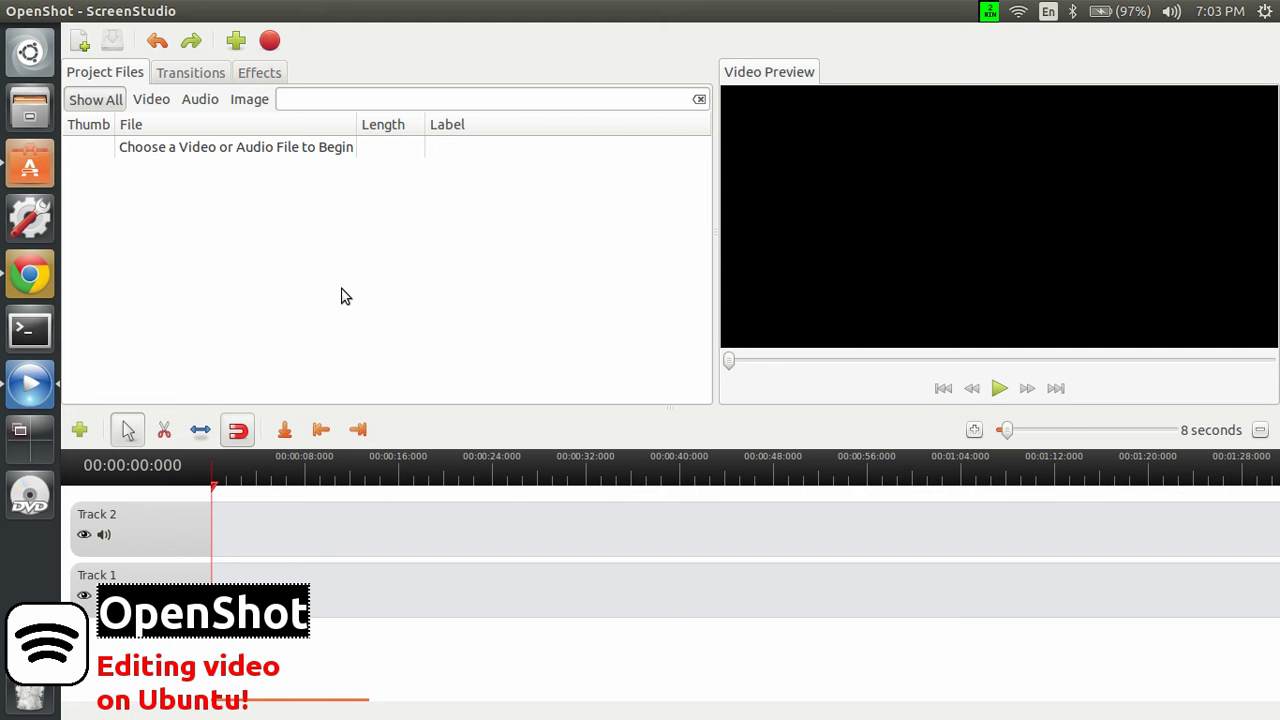
pyautogui.click(237, 45)
pyautogui.click(295, 229)
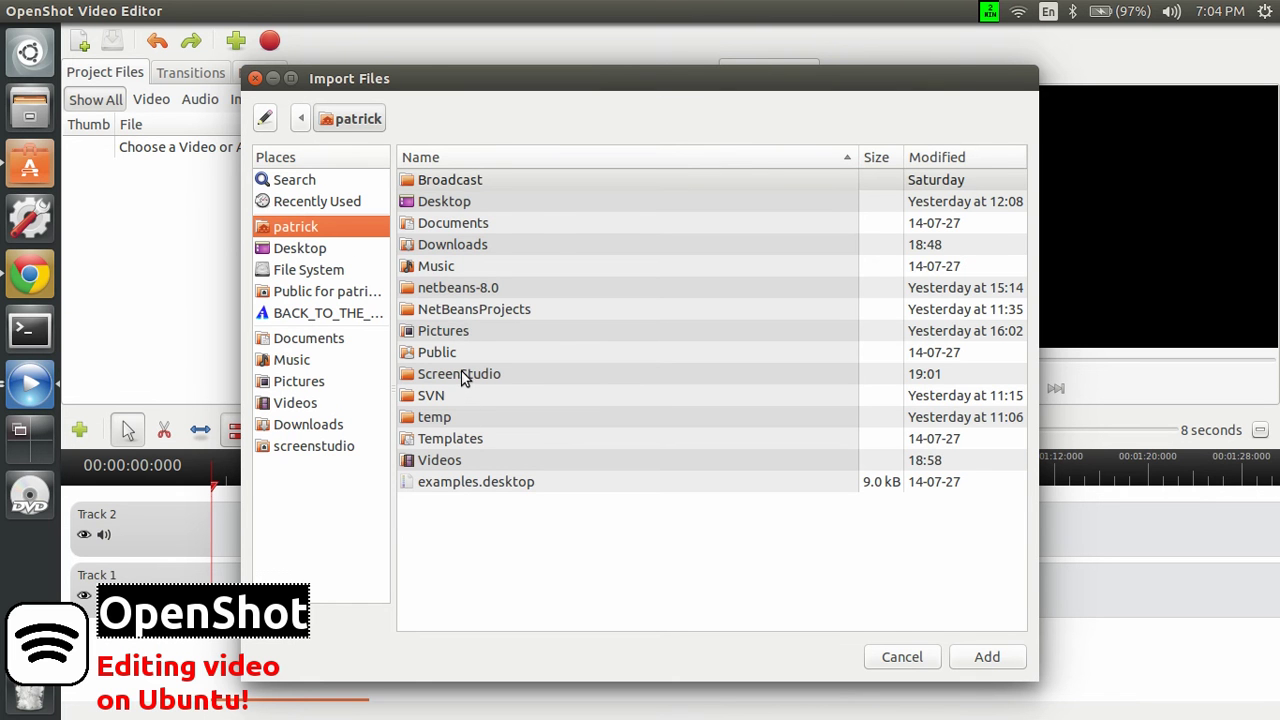
pyautogui.doubleClick(463, 381)
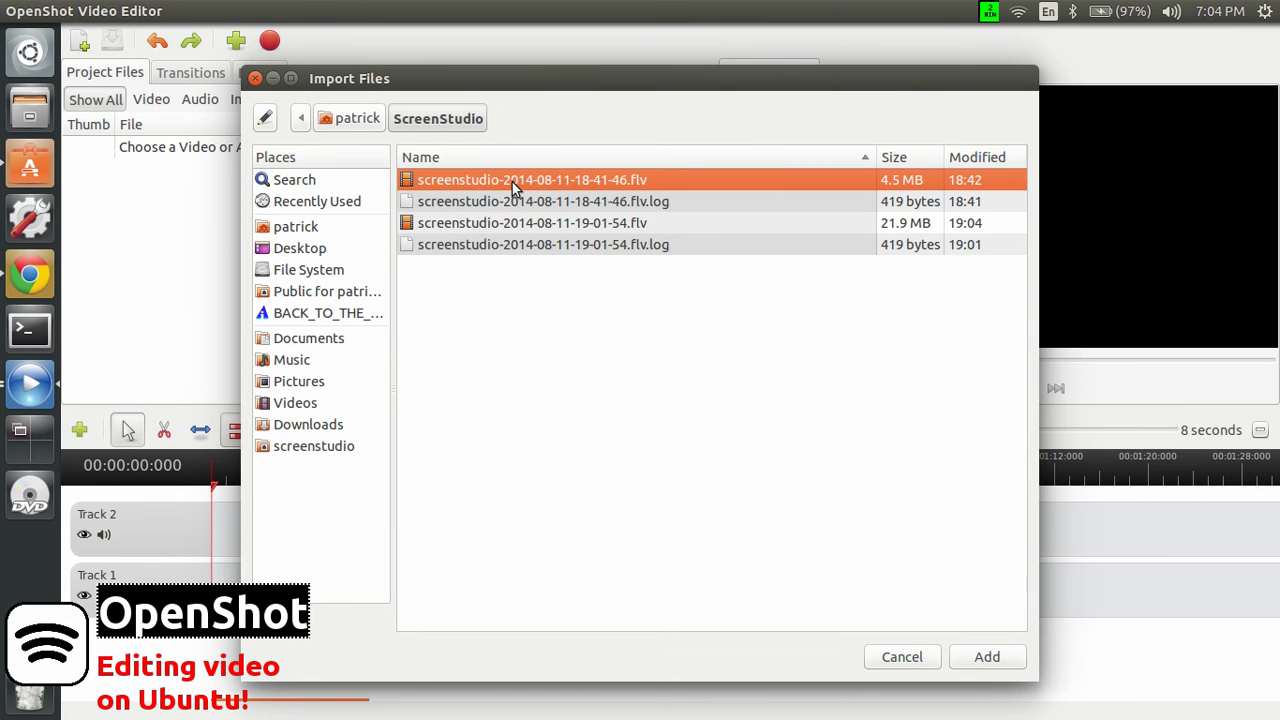
pyautogui.click(970, 662)
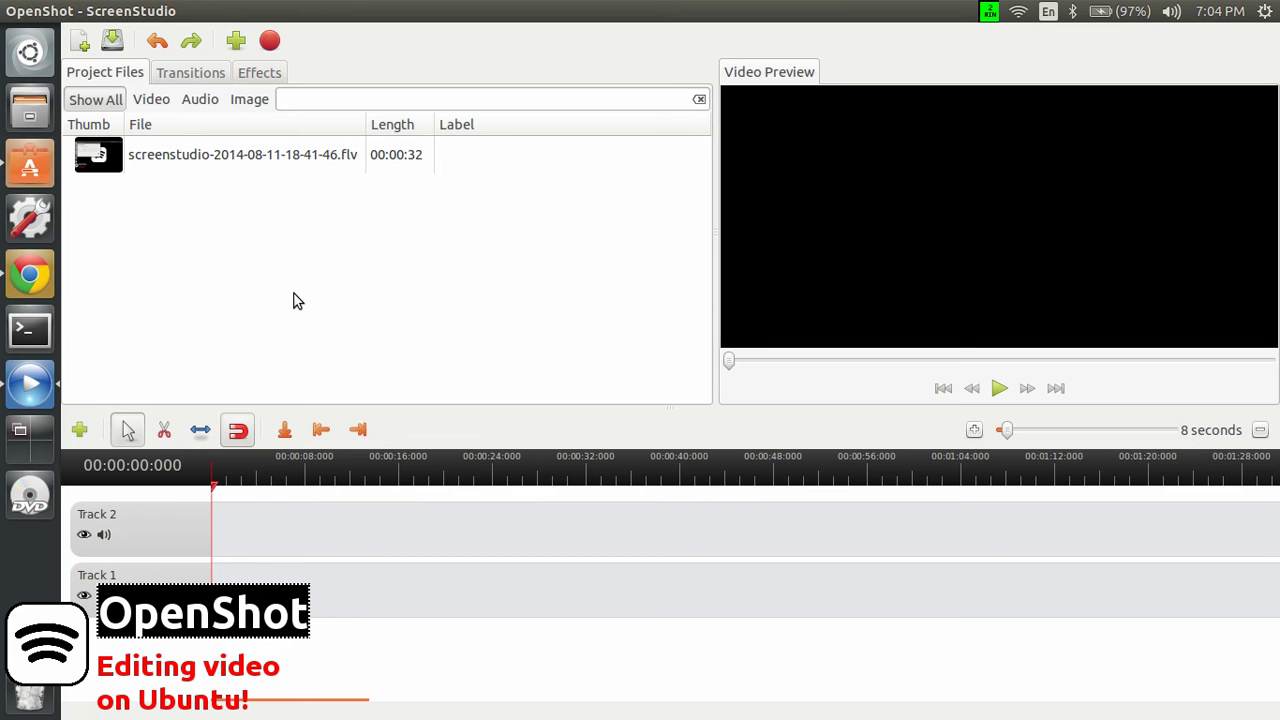
# Import KissTheme.m4a and TubesTheme.m4a from the Downloads folder
pyautogui.click(240, 48)
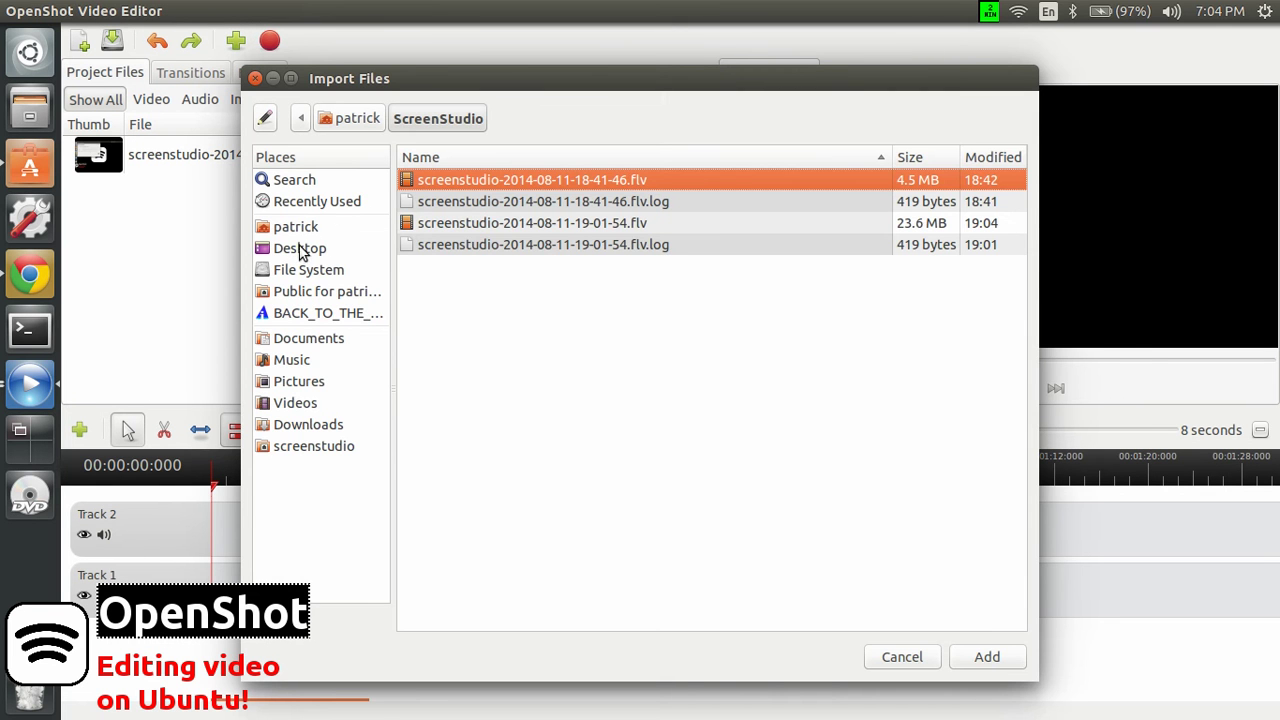
pyautogui.click(310, 426)
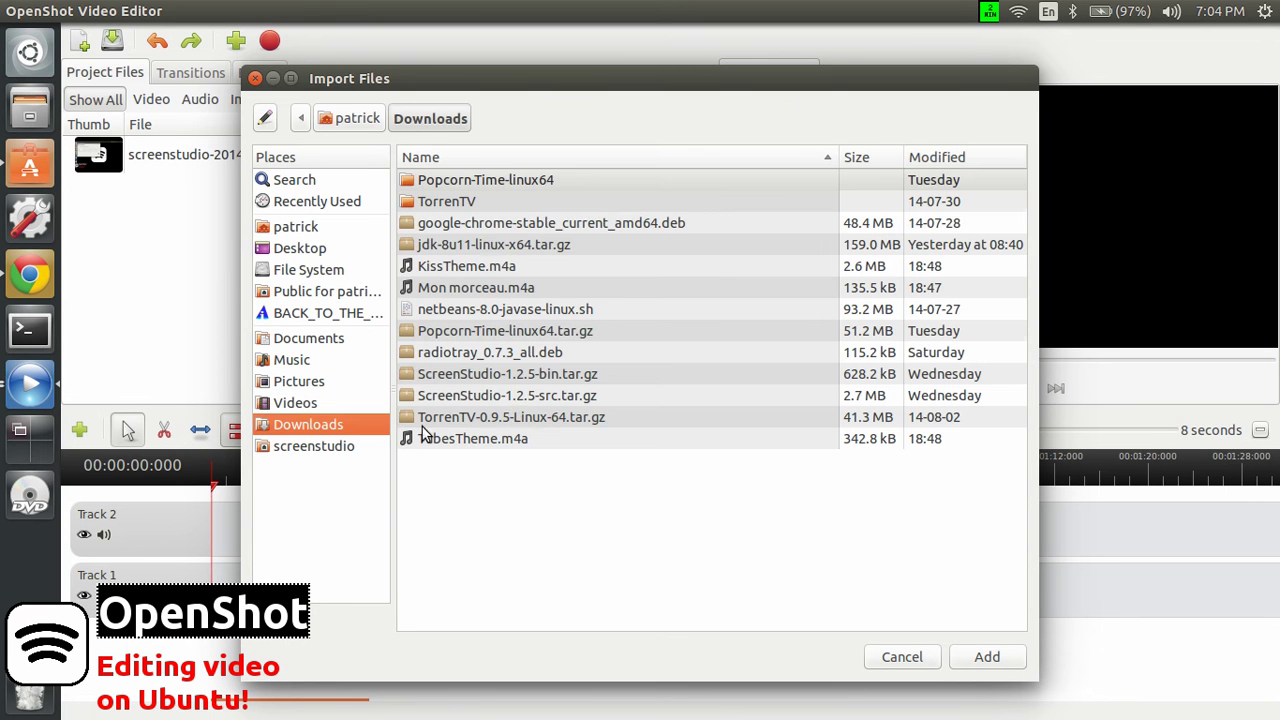
pyautogui.click(494, 268)
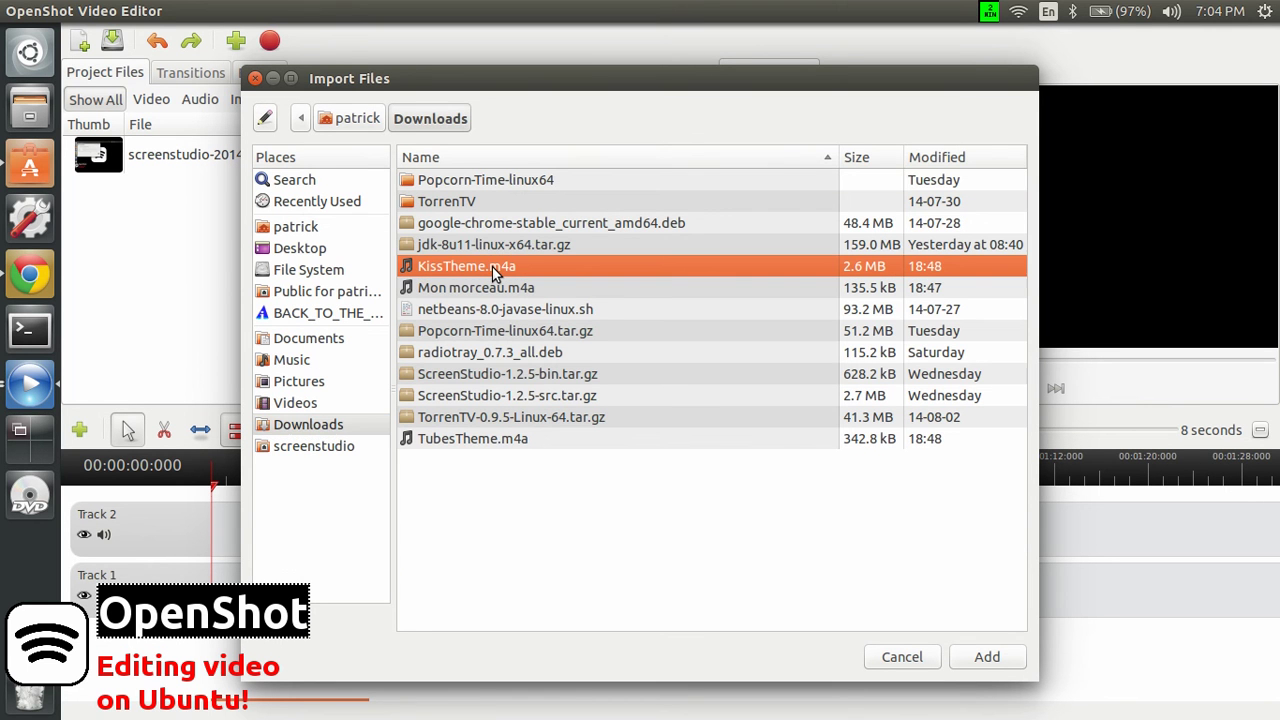
pyautogui.keyDown('ctrl'); pyautogui.click(494, 438); pyautogui.keyUp('ctrl')
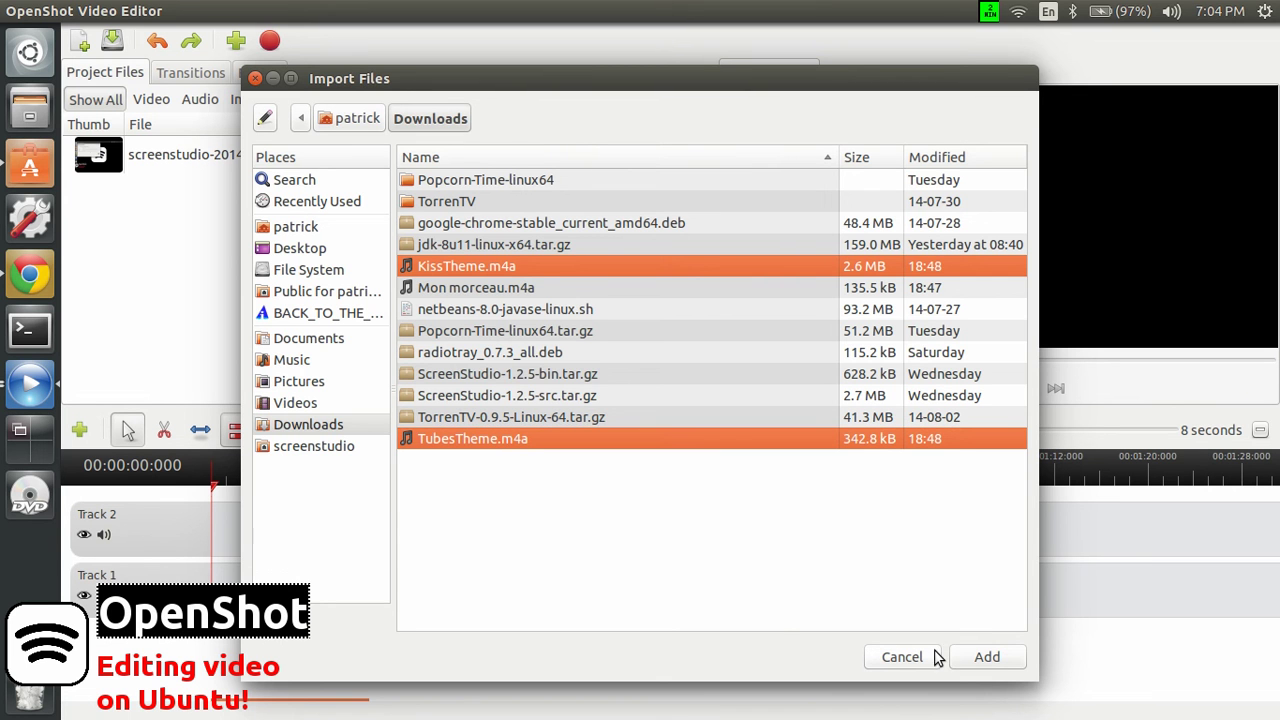
pyautogui.click(975, 660)
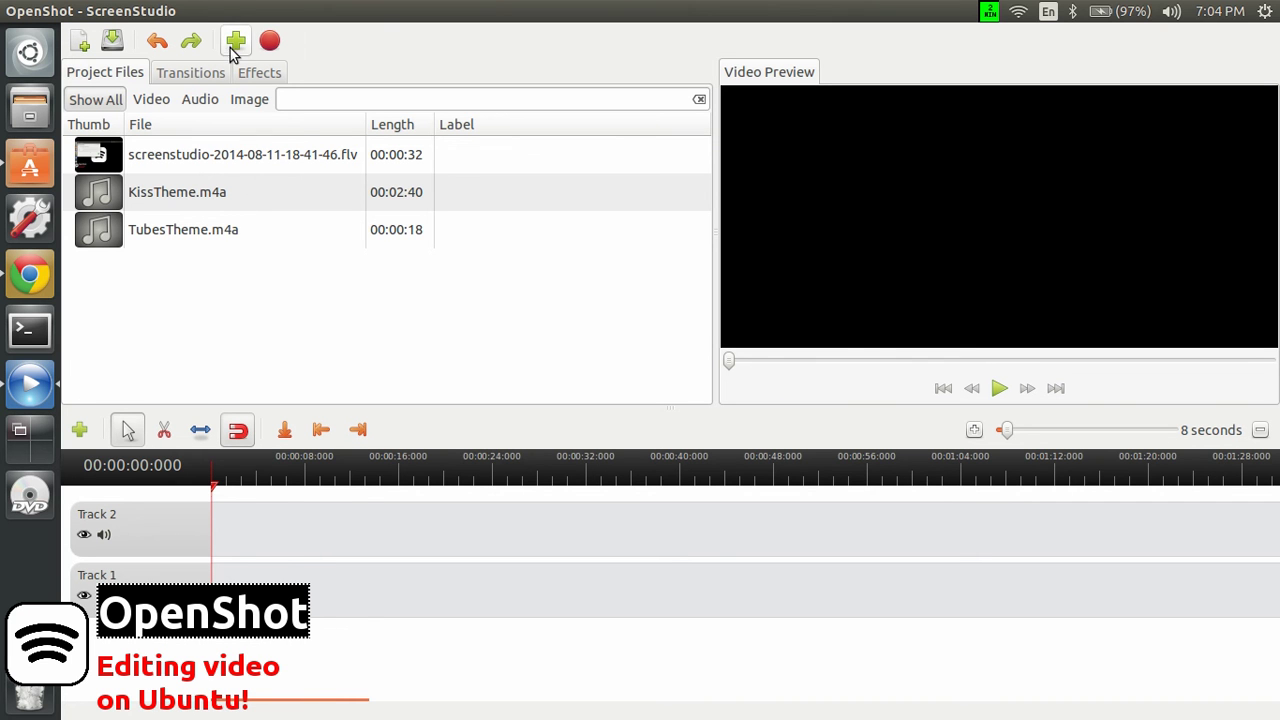
# Start a new static title from the Title menu
pyautogui.moveTo(223, 8)
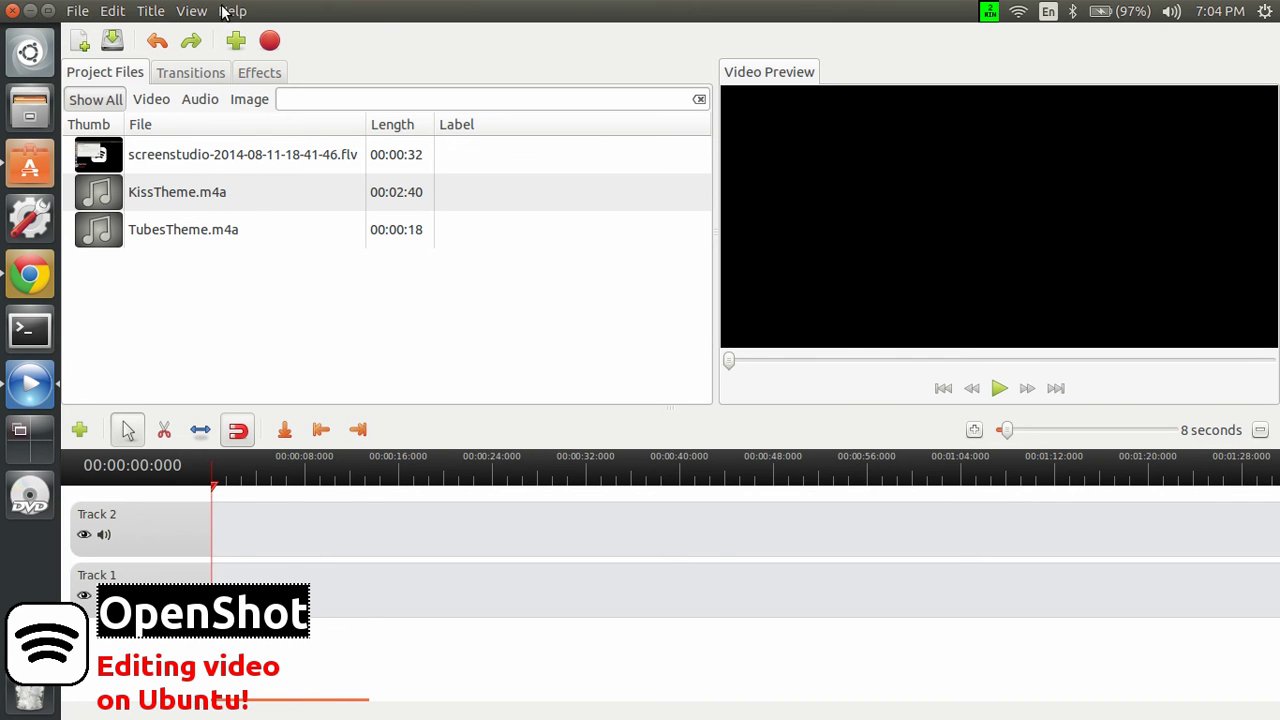
pyautogui.click(148, 10)
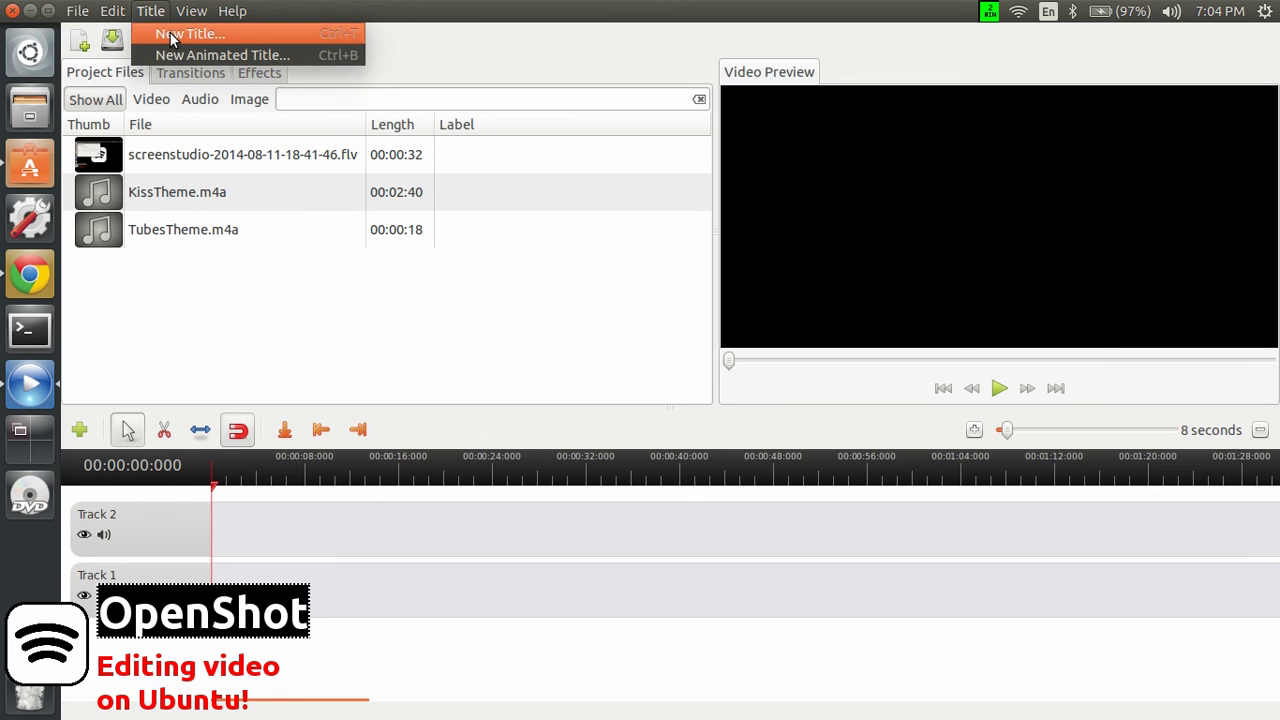
pyautogui.click(170, 36)
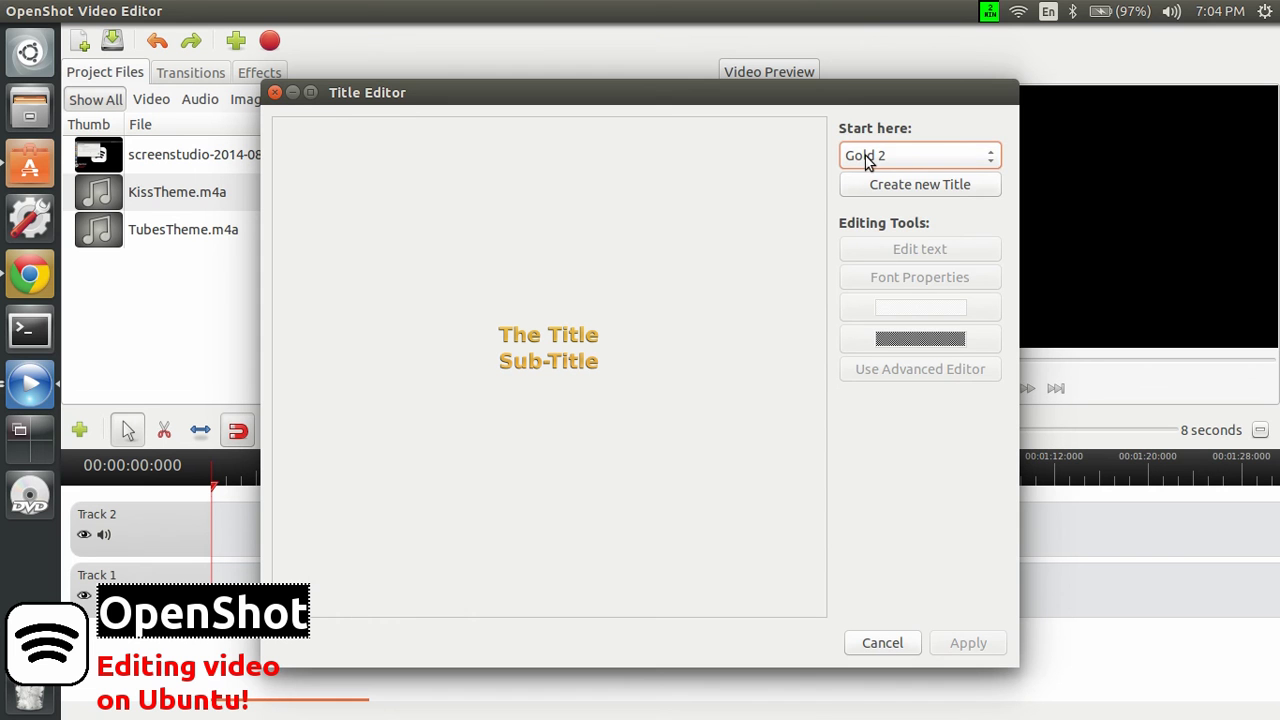
# Try the Header 2 and Header 1 templates, then settle on Ribbon 1
pyautogui.click(866, 162)
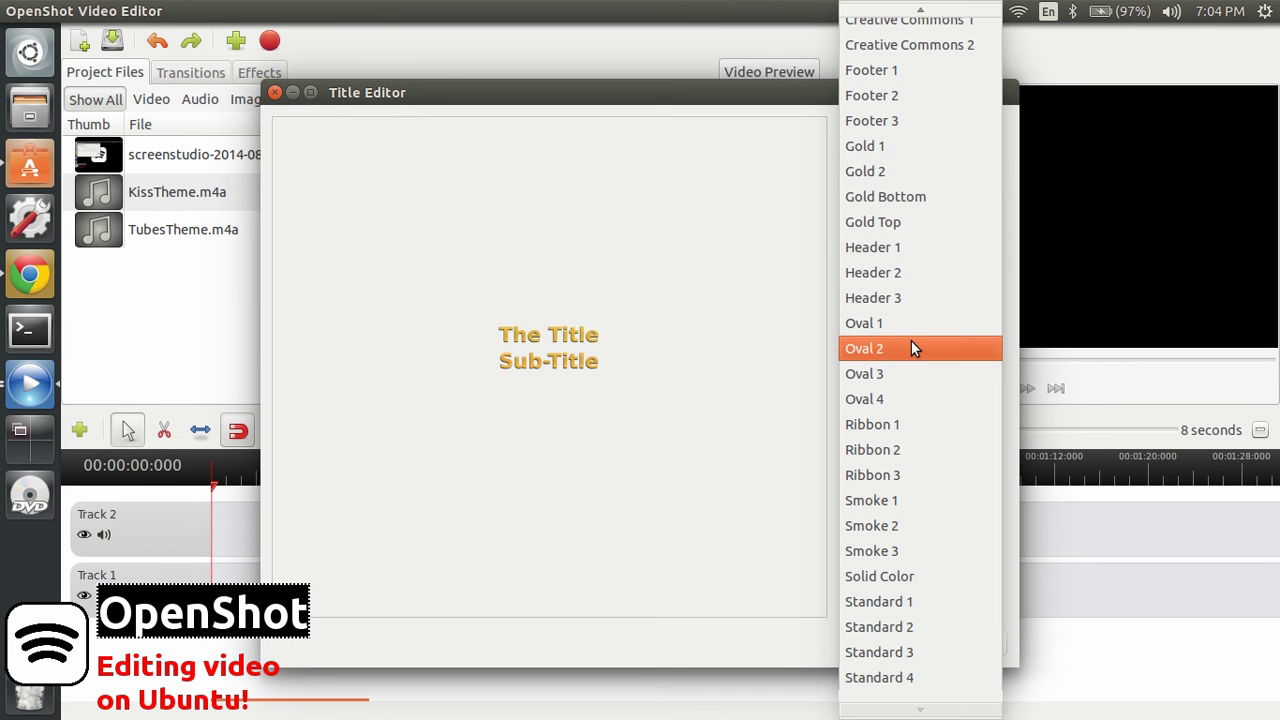
pyautogui.scroll(-3, 911, 341)
pyautogui.scroll(4, 911, 341)
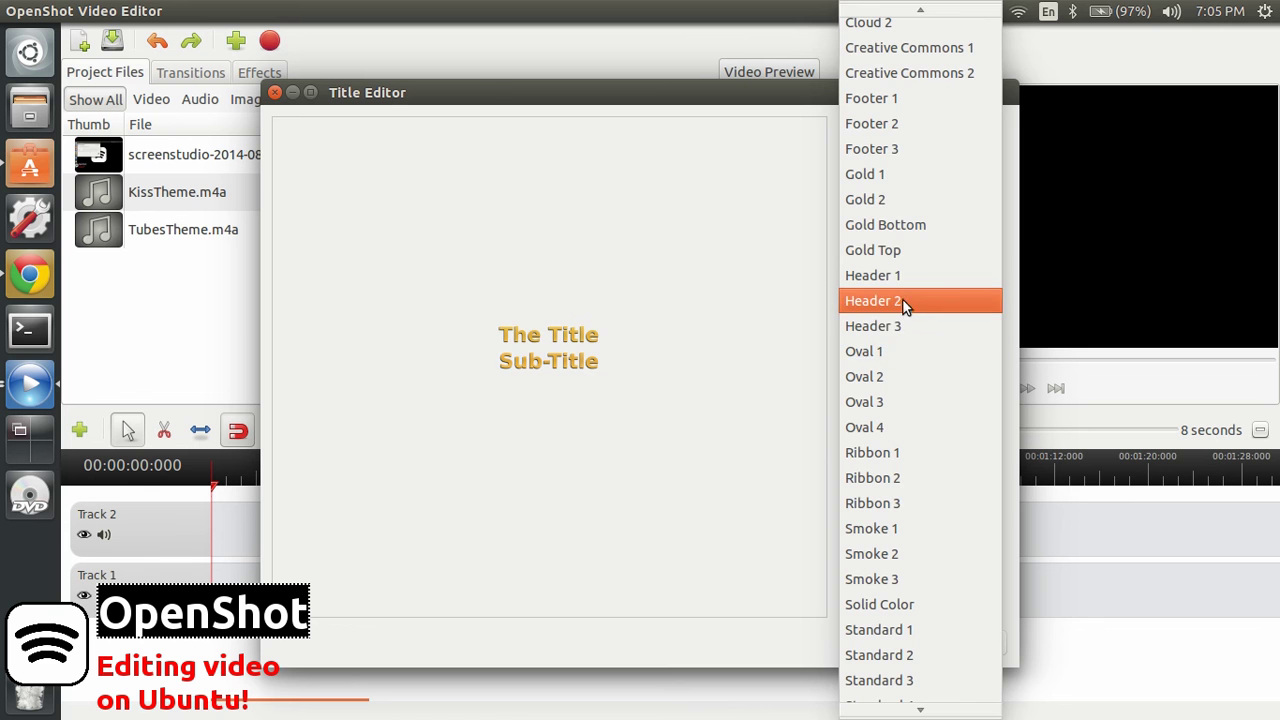
pyautogui.click(902, 301)
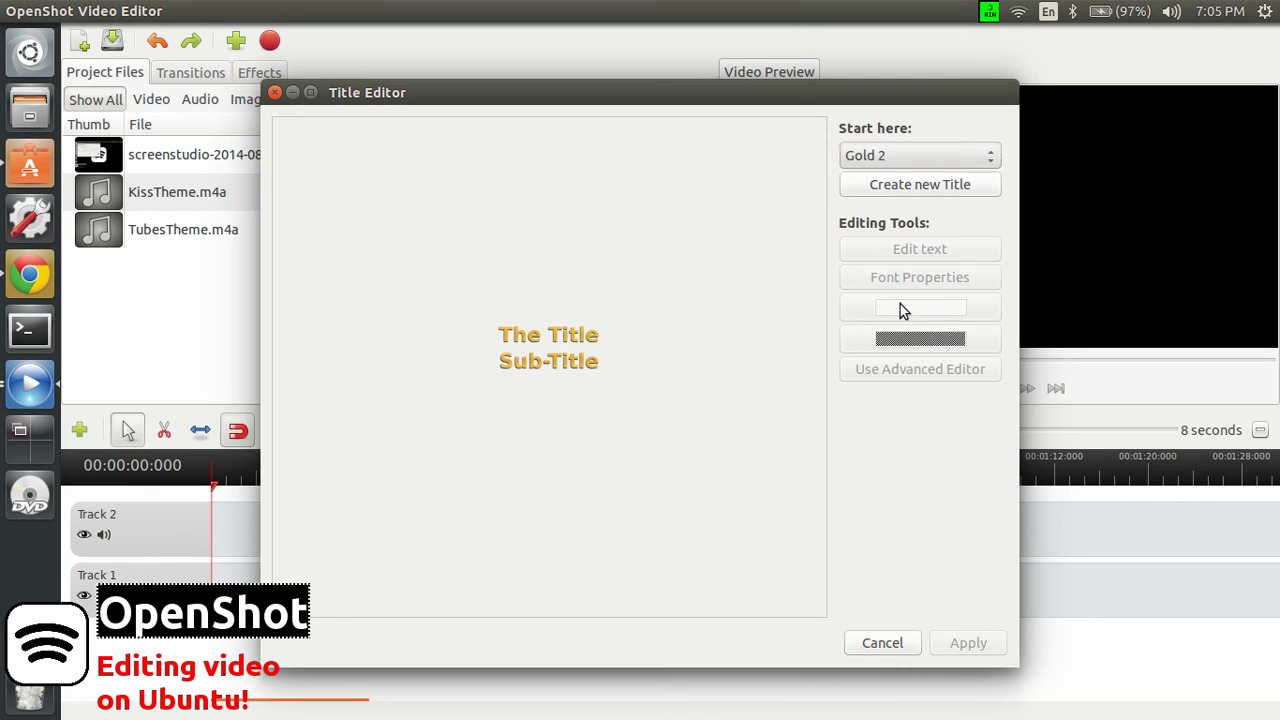
pyautogui.click(901, 157)
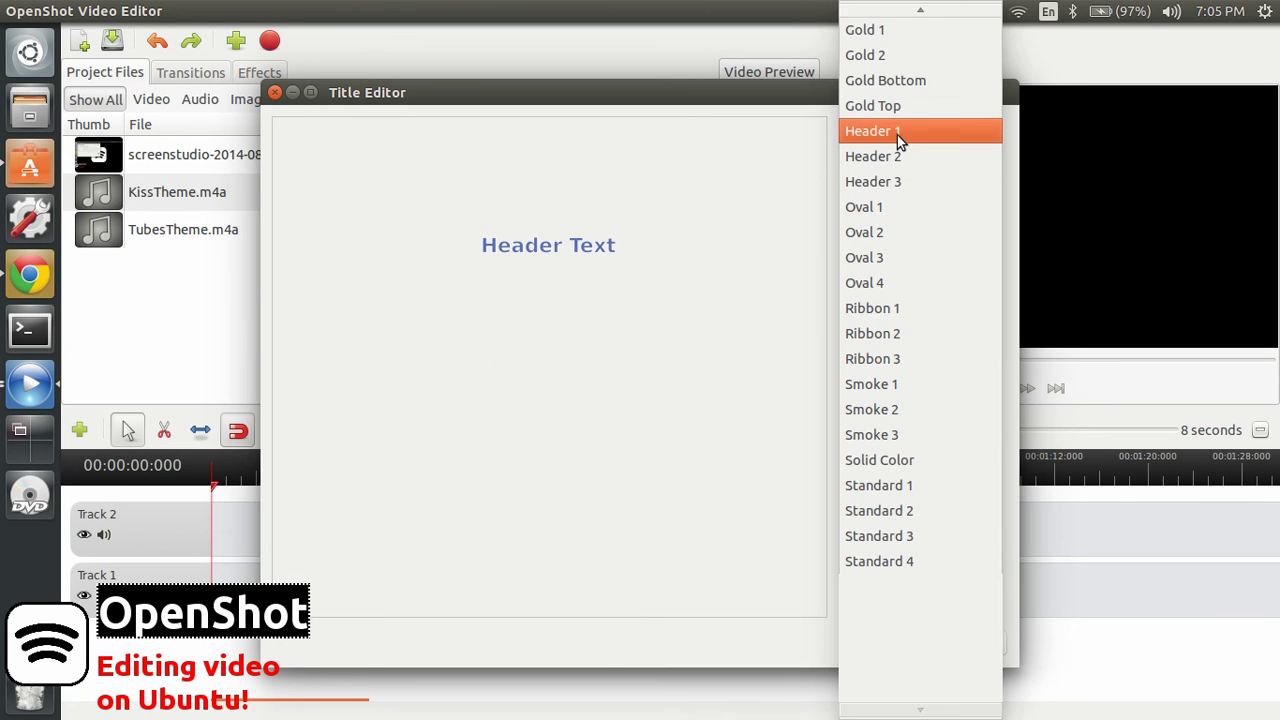
pyautogui.click(897, 135)
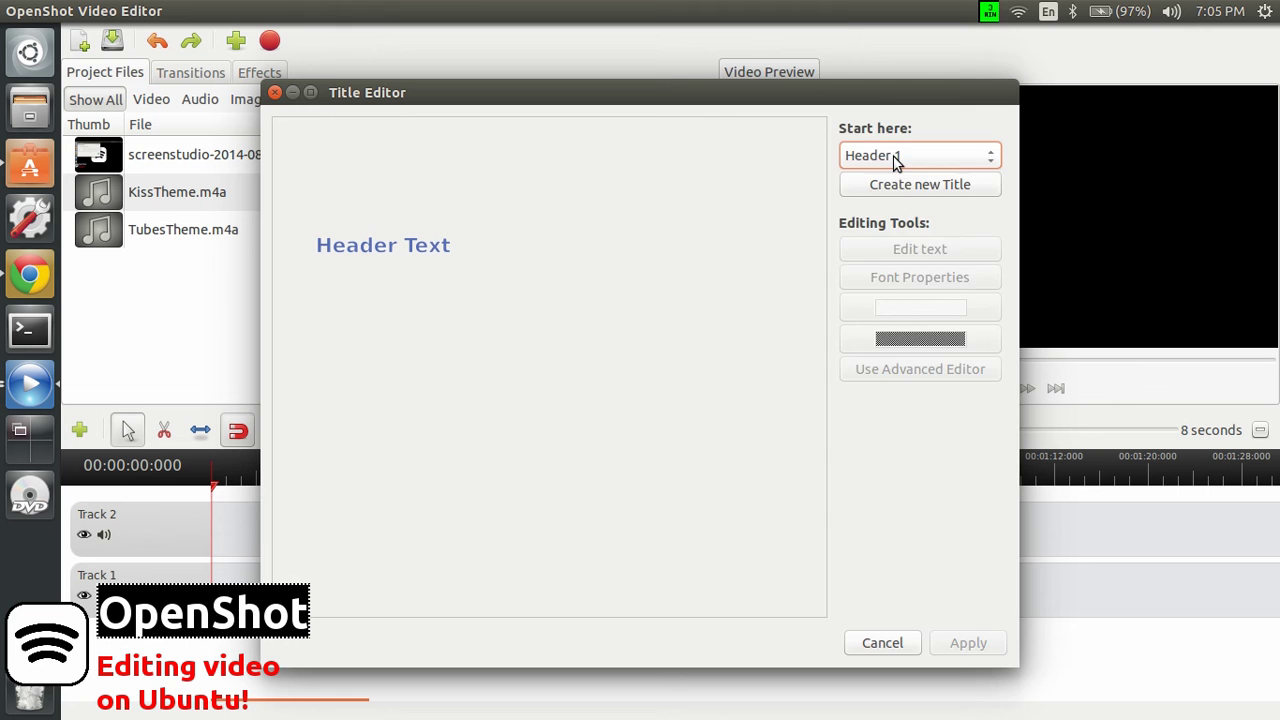
pyautogui.click(892, 157)
pyautogui.click(891, 333)
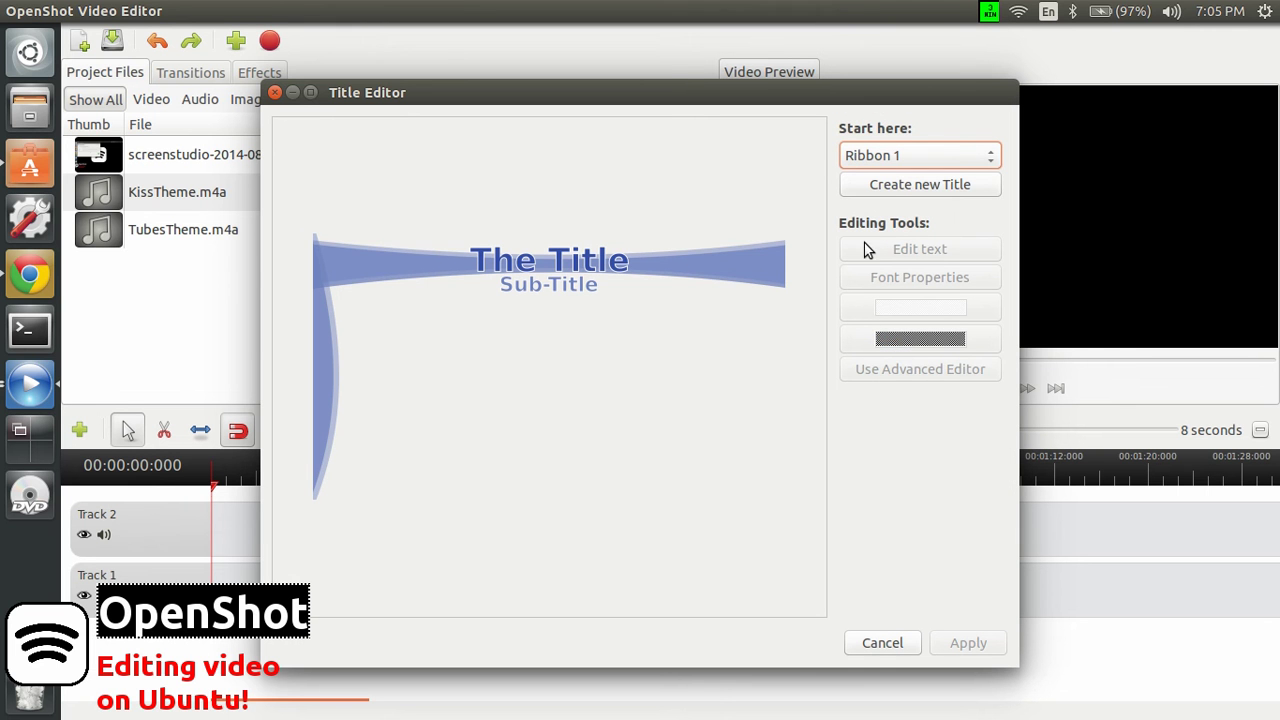
# Create a new title file from Ribbon 1 named ScreenStudio
pyautogui.click(887, 195)
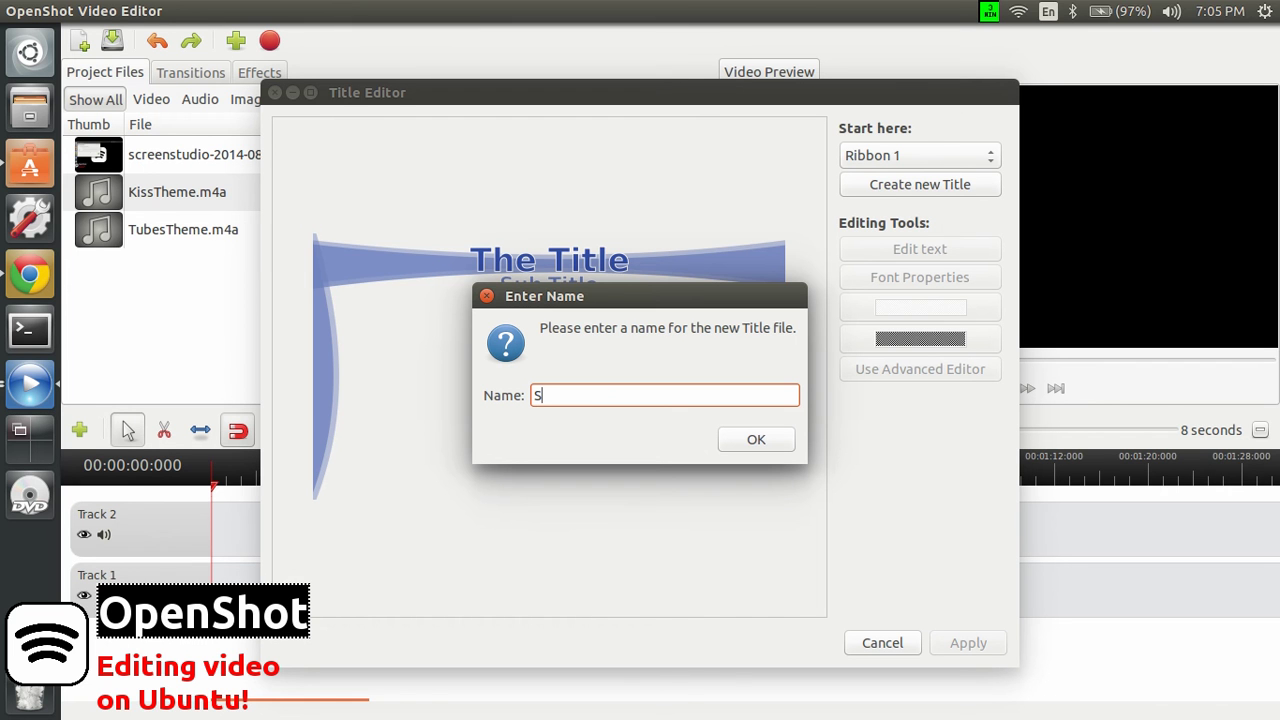
pyautogui.write('creenStudio')
pyautogui.click(755, 440)
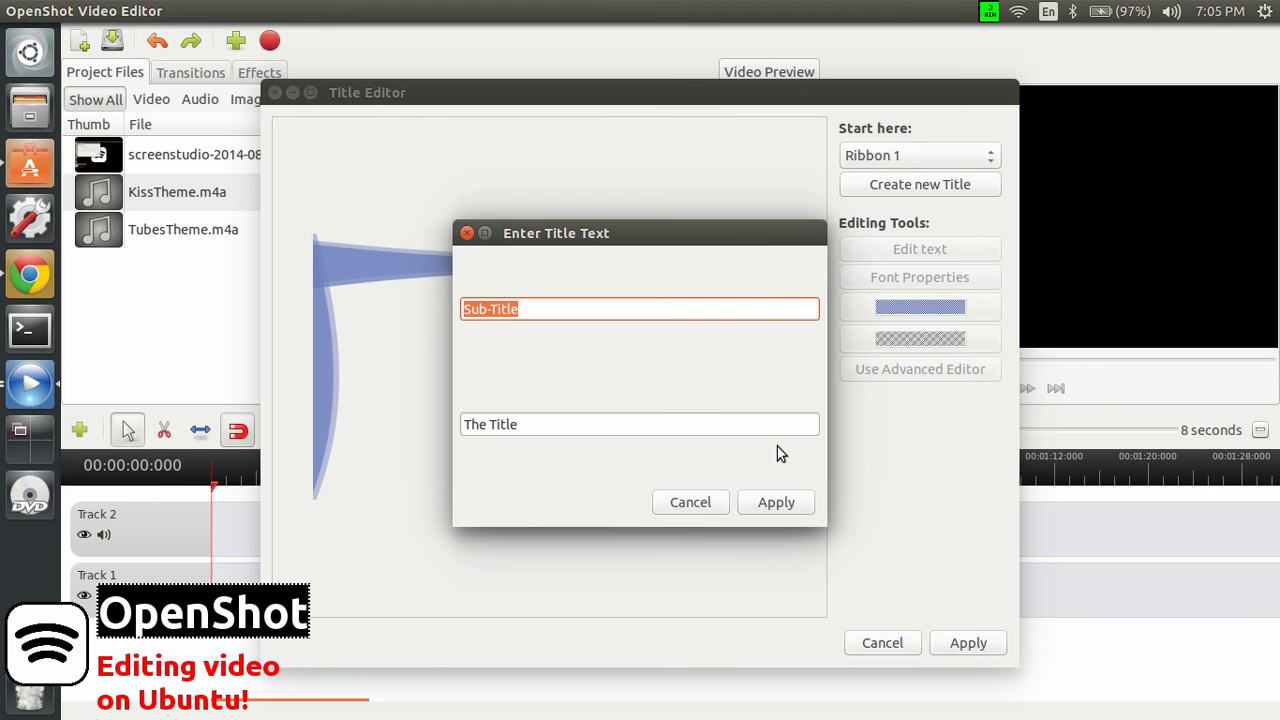
# Replace the placeholders with 'ScreeStudio' and 'General Overview', then apply the title
pyautogui.moveTo(566, 309); pyautogui.dragTo(456, 313)
pyautogui.write('Sc')
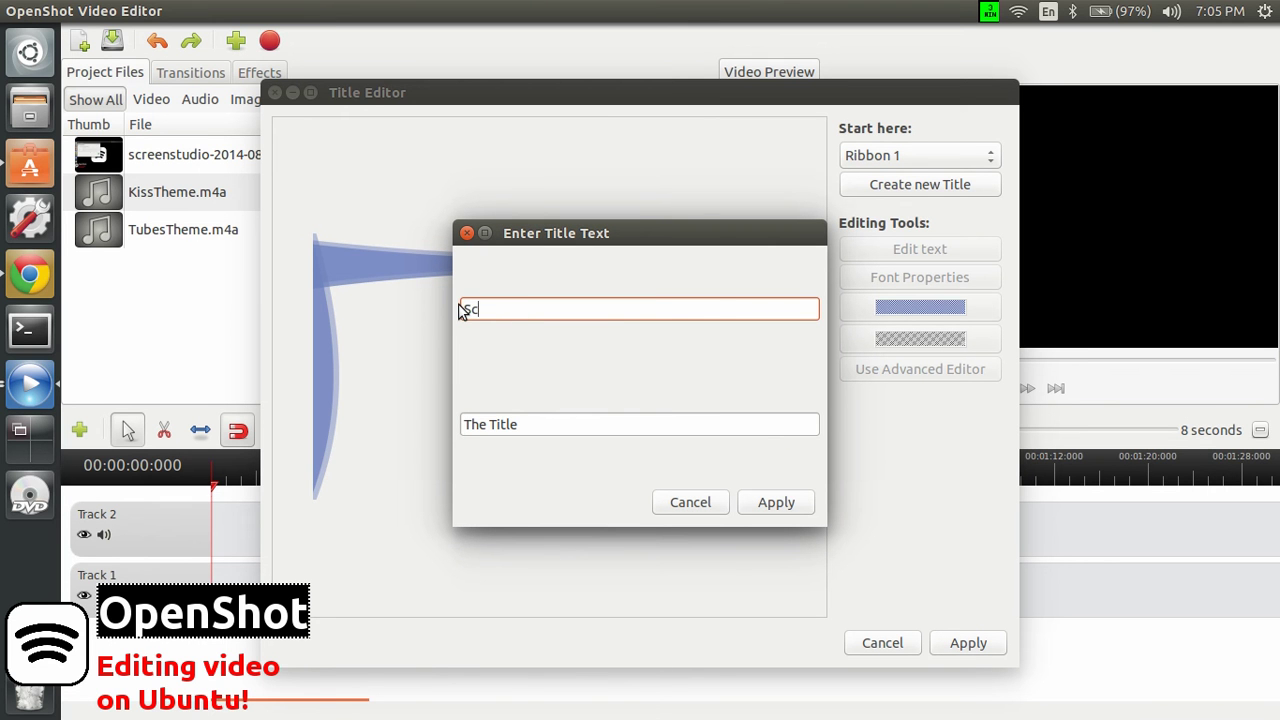
pyautogui.write('reeStudio')
pyautogui.moveTo(530, 417); pyautogui.dragTo(440, 415)
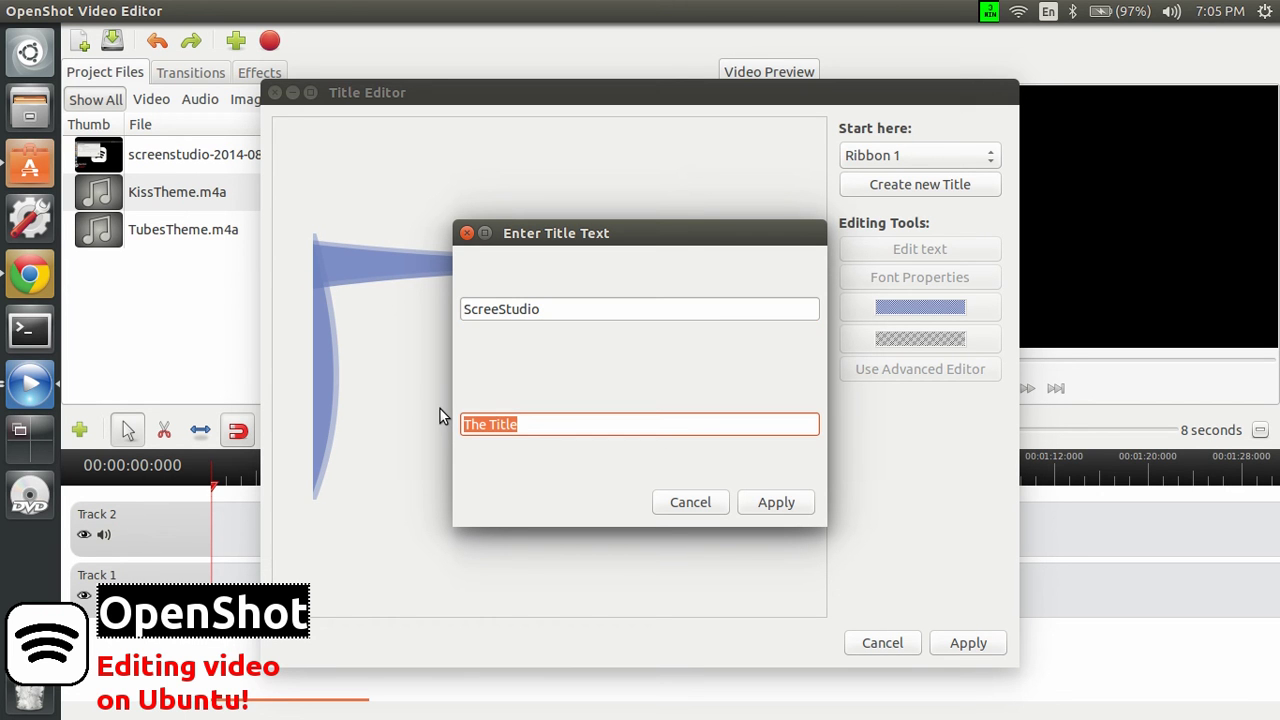
pyautogui.write('G')
pyautogui.write('eneral ')
pyautogui.write('>O')
pyautogui.press('BackSpace')
pyautogui.press('BackSpace')
pyautogui.write('Overvir')
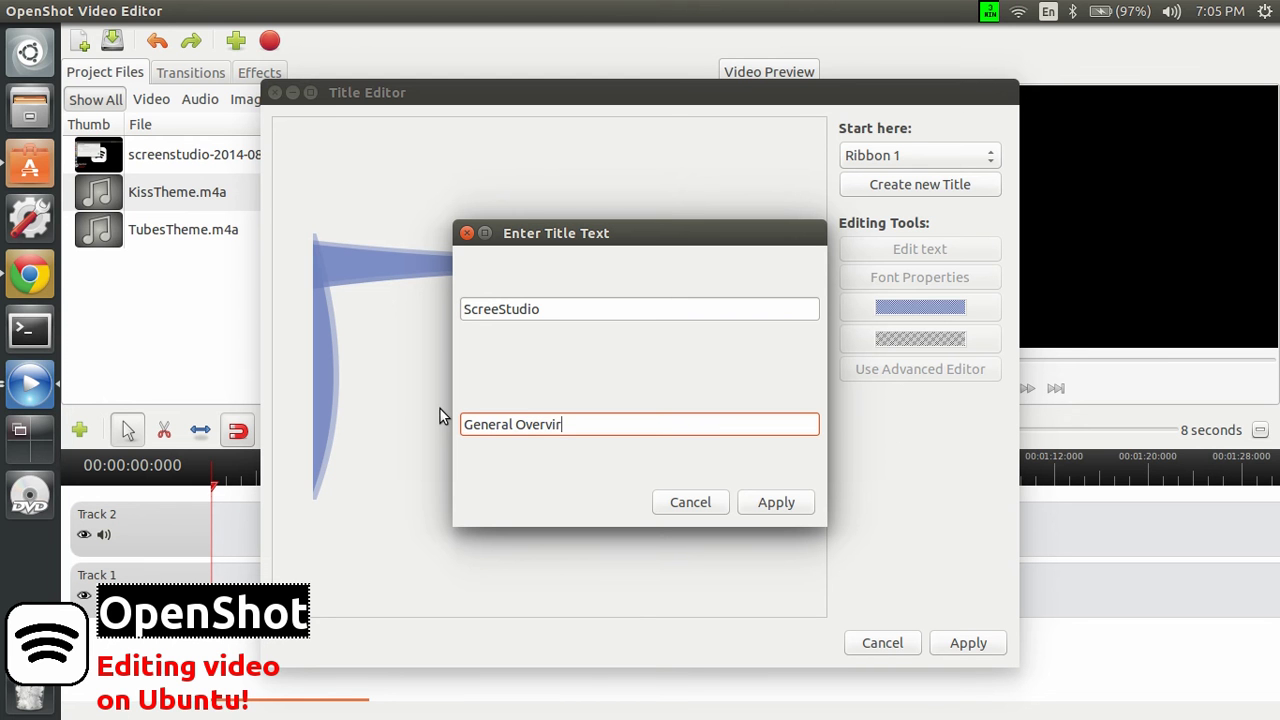
pyautogui.press('BackSpace')
pyautogui.write('ew')
pyautogui.click(779, 504)
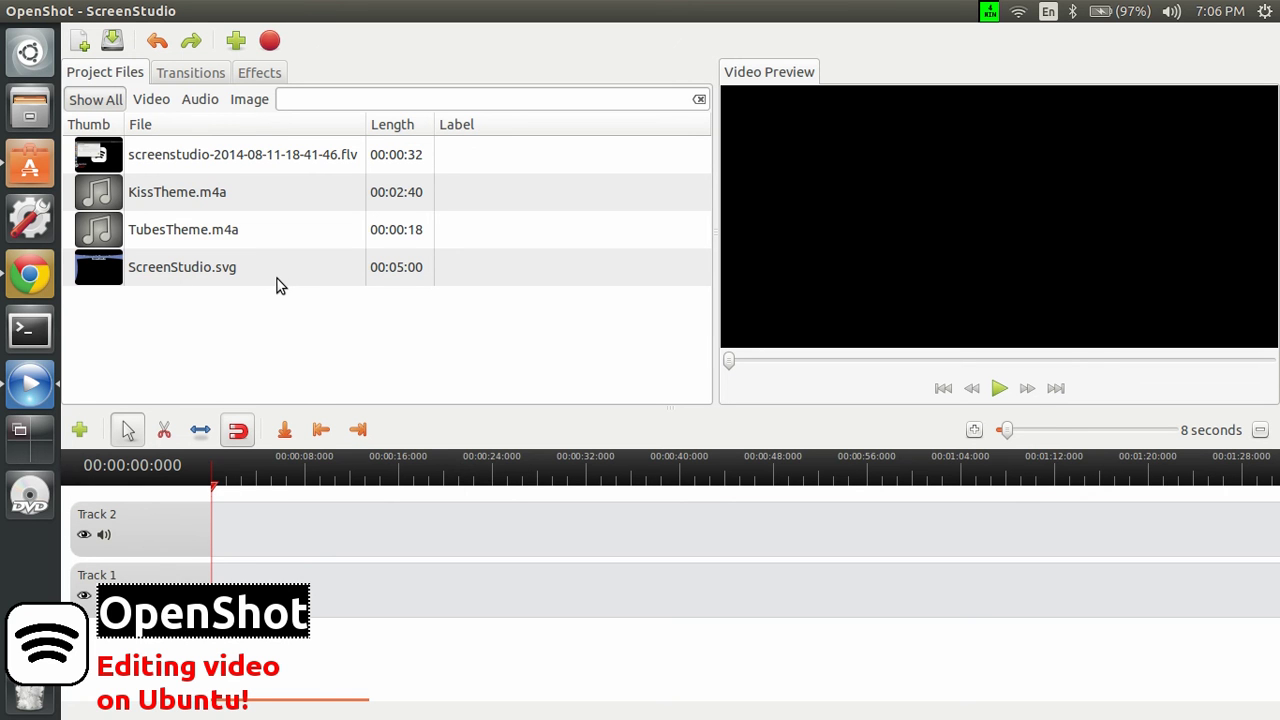
pyautogui.click(229, 160)
pyautogui.moveTo(226, 157); pyautogui.dragTo(256, 600)
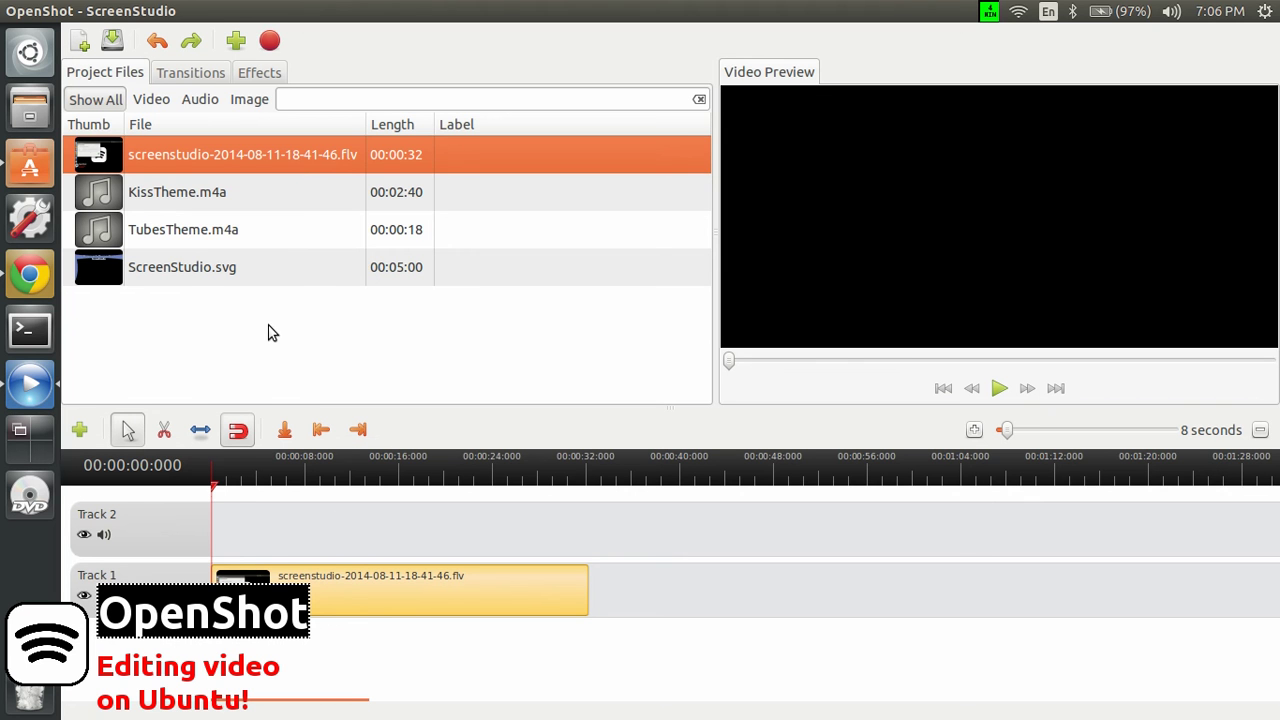
pyautogui.click(200, 272)
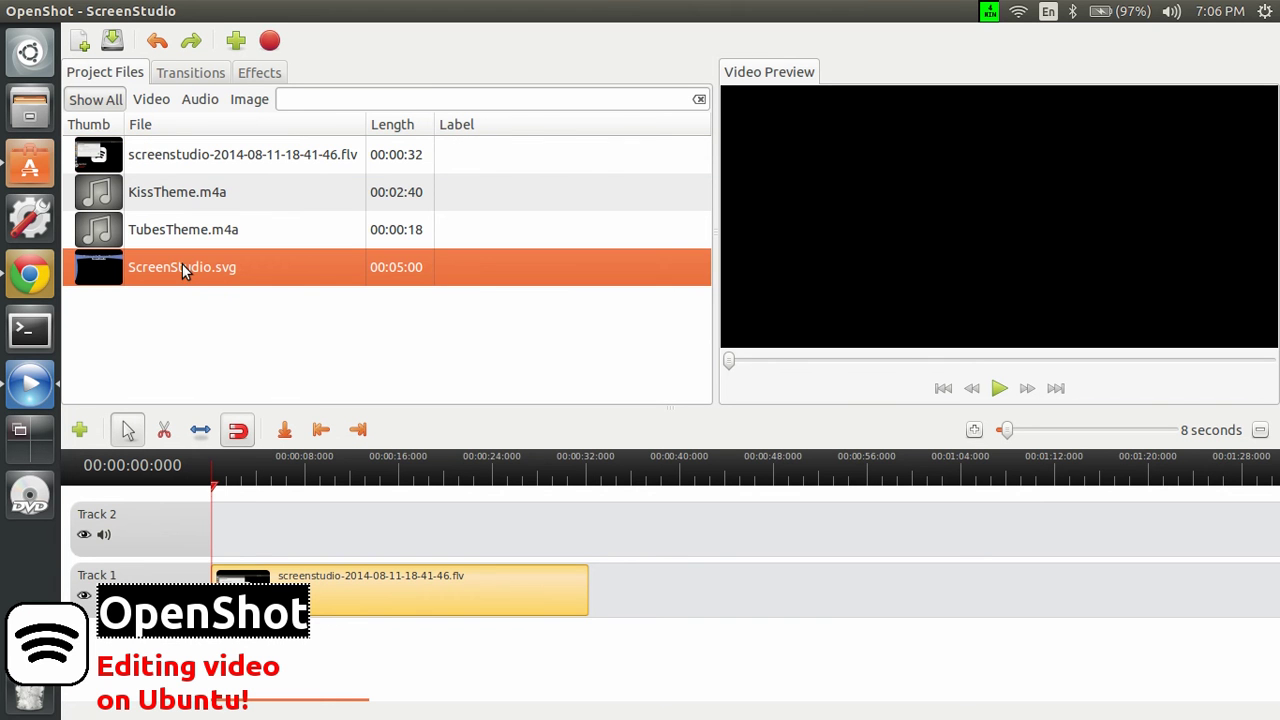
pyautogui.moveTo(182, 263); pyautogui.dragTo(254, 529)
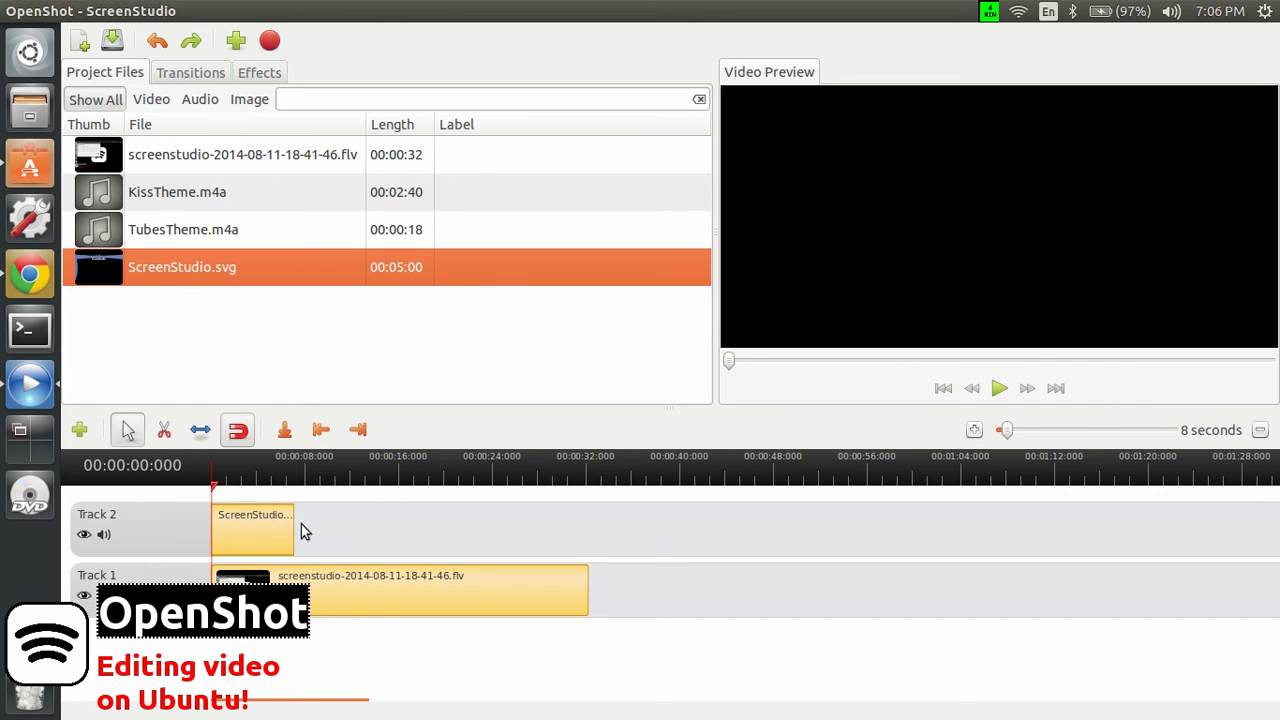
pyautogui.click(999, 389)
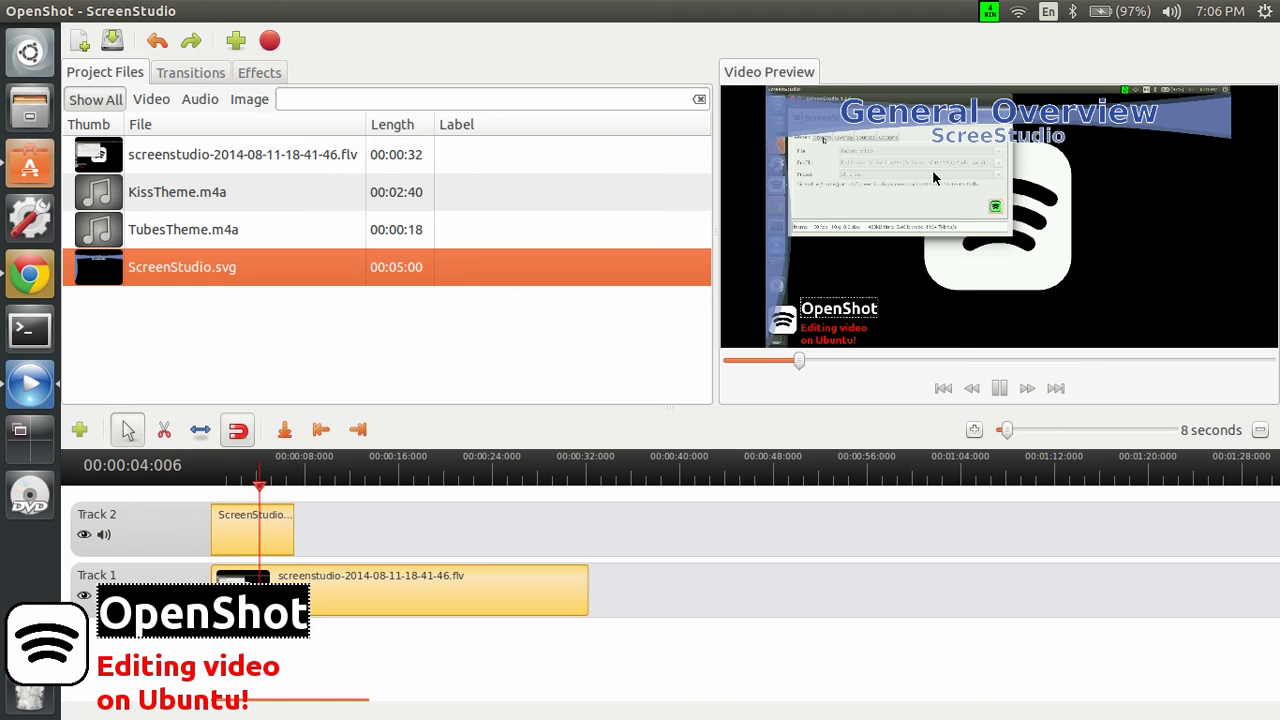
# Pause the preview and add a new track above Track 2
pyautogui.click(998, 390)
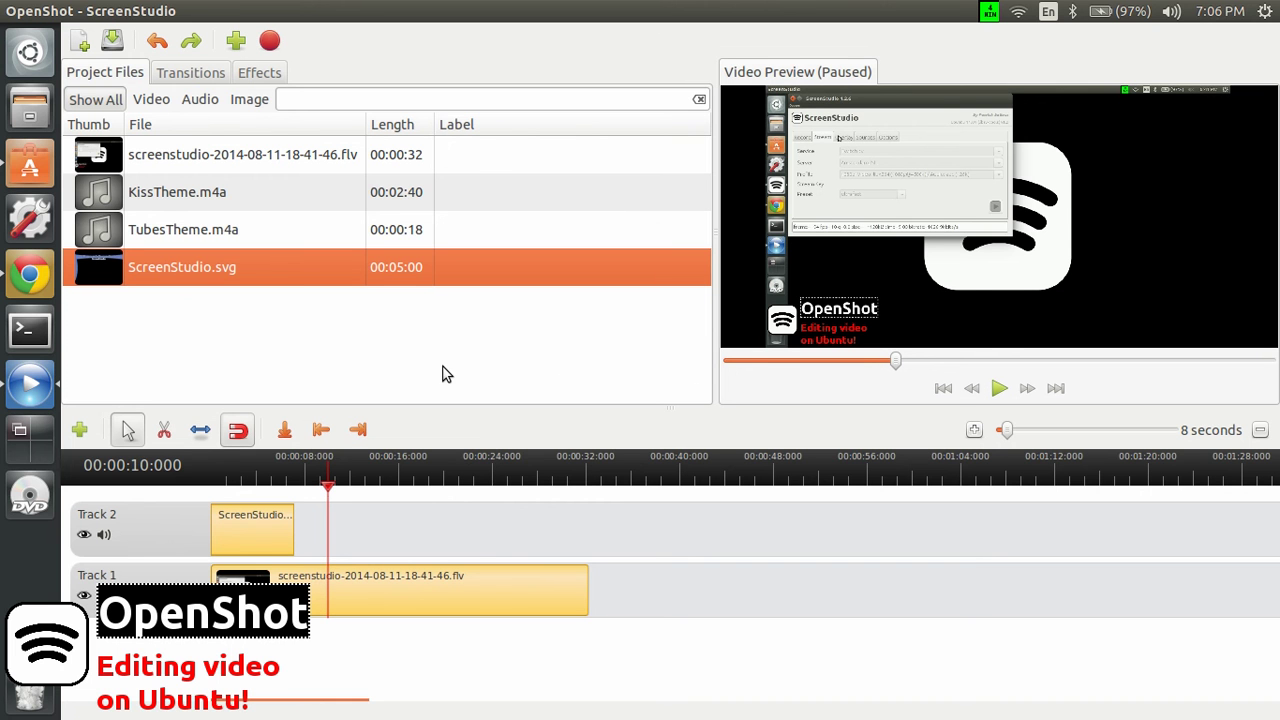
pyautogui.rightClick(135, 518)
pyautogui.click(158, 531)
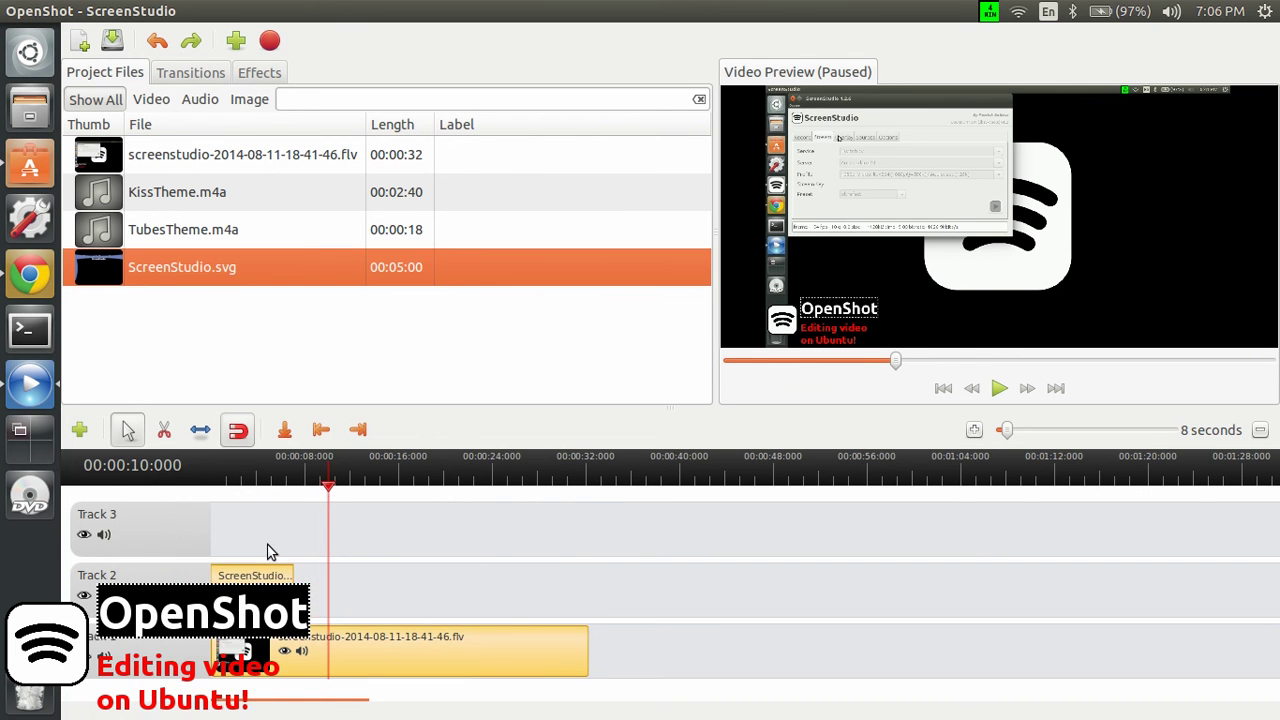
# Place TubesTheme.m4a on the new Track 3 and reset the playhead to zero
pyautogui.click(175, 228)
pyautogui.moveTo(182, 220); pyautogui.dragTo(249, 532)
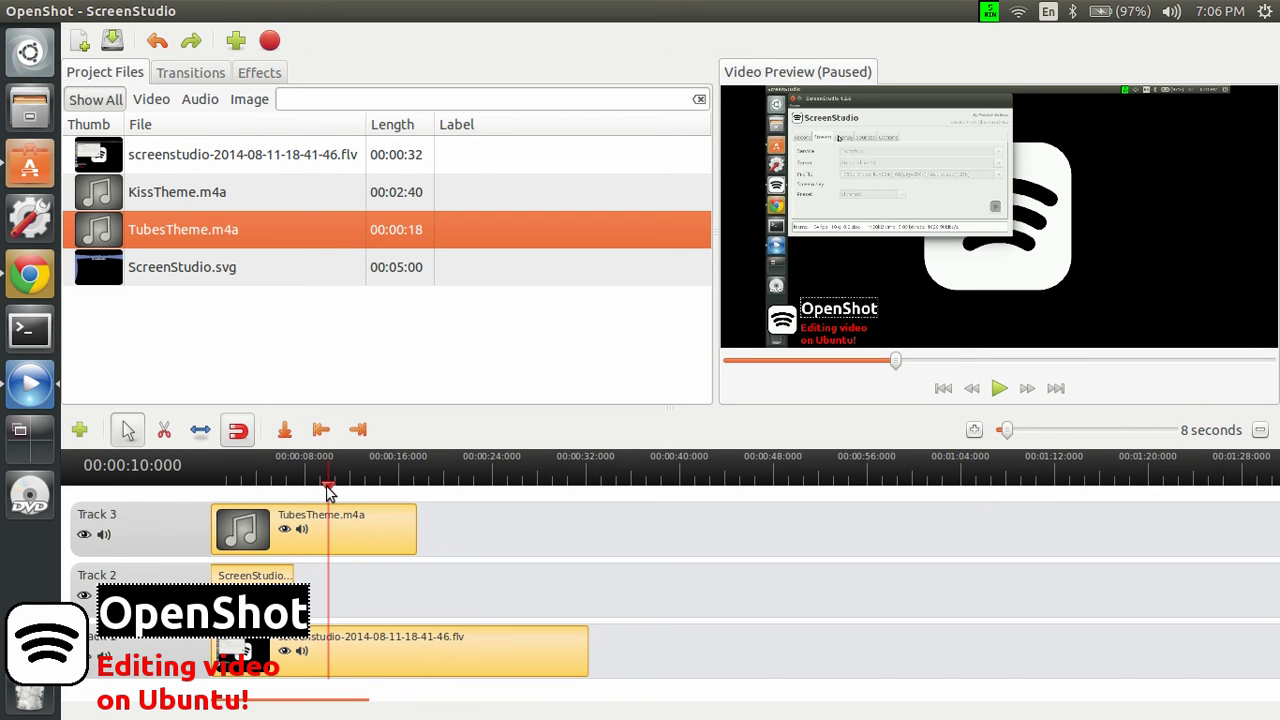
pyautogui.click(221, 489)
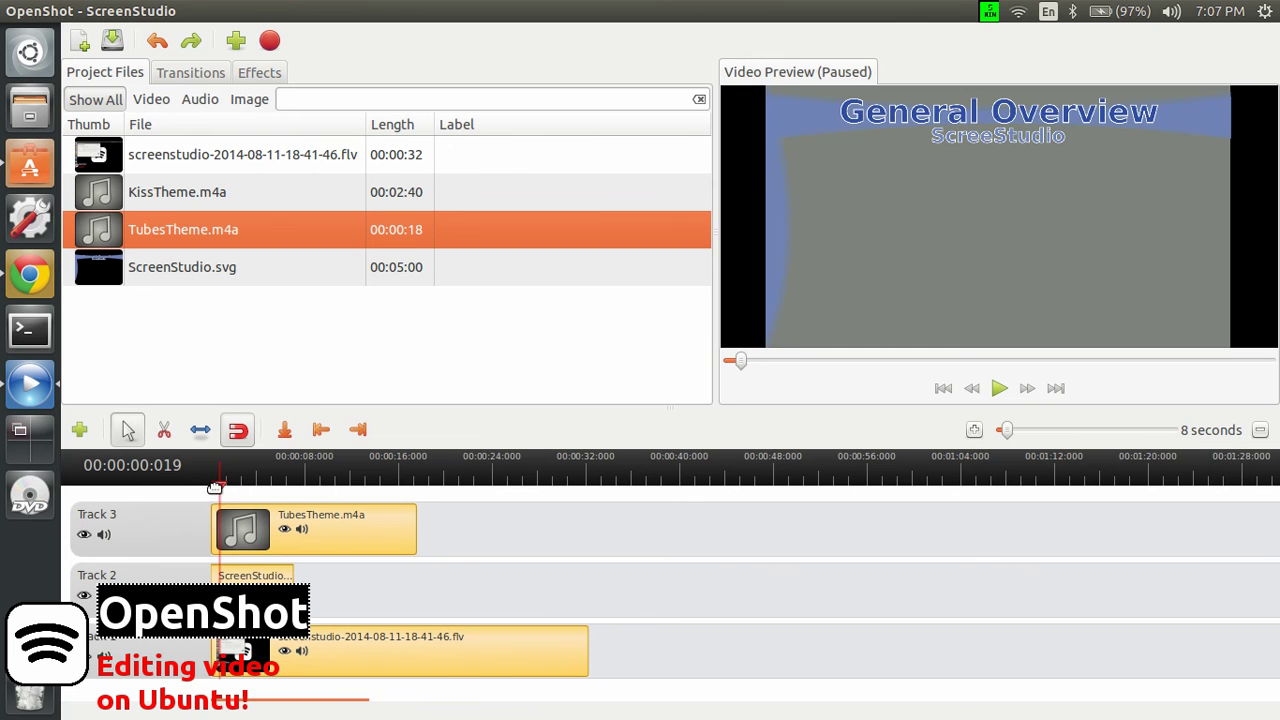
pyautogui.click(212, 489)
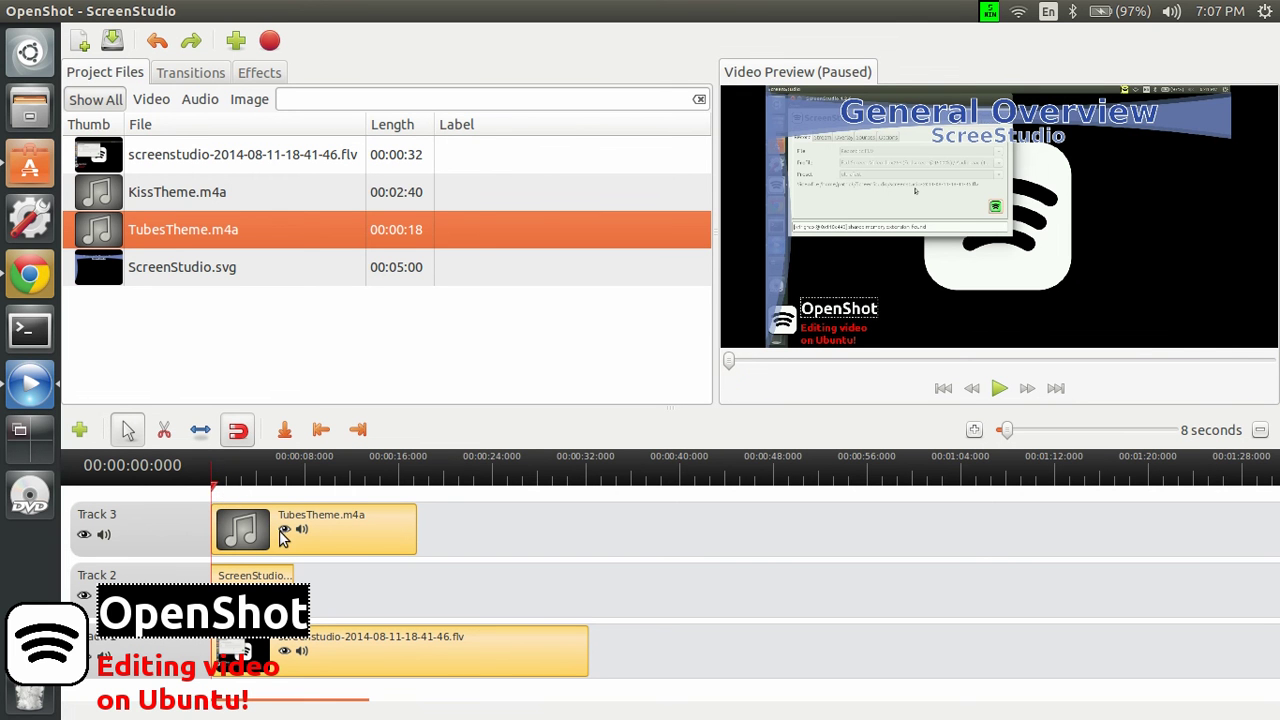
# Hide the TubesTheme clip's video so it is audio-only, then play and pause the preview
pyautogui.click(285, 530)
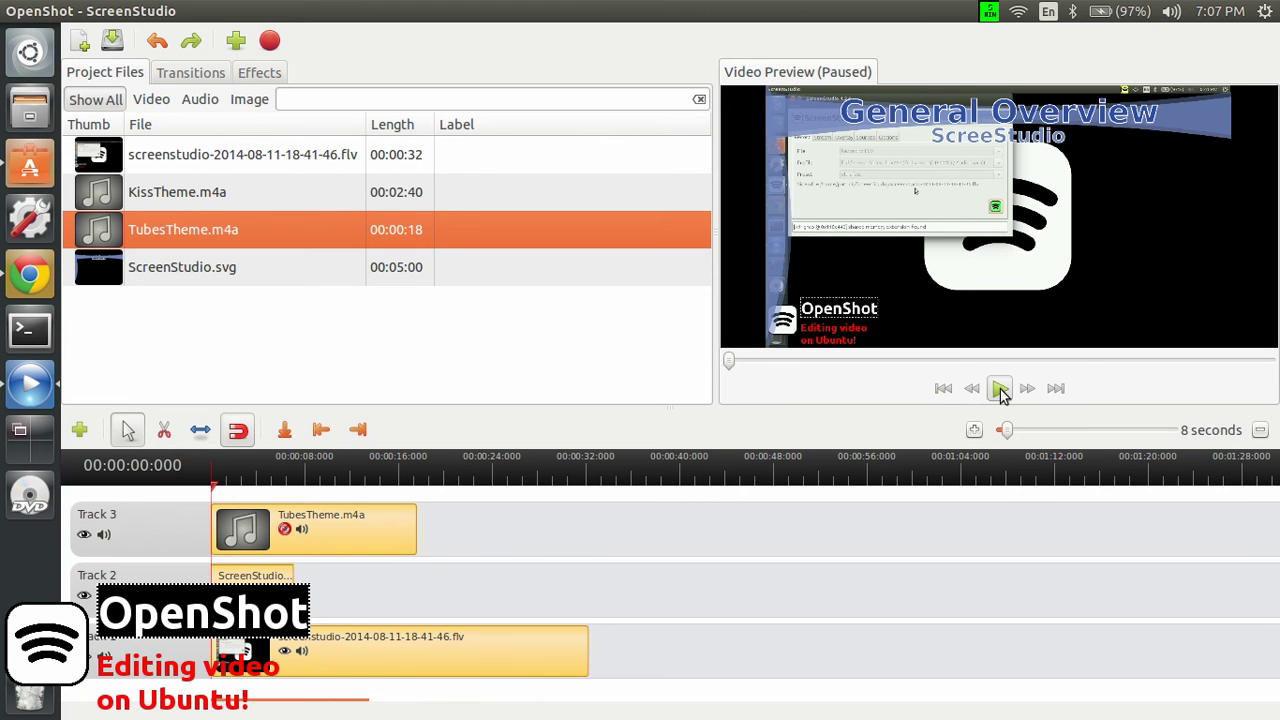
pyautogui.click(1000, 389)
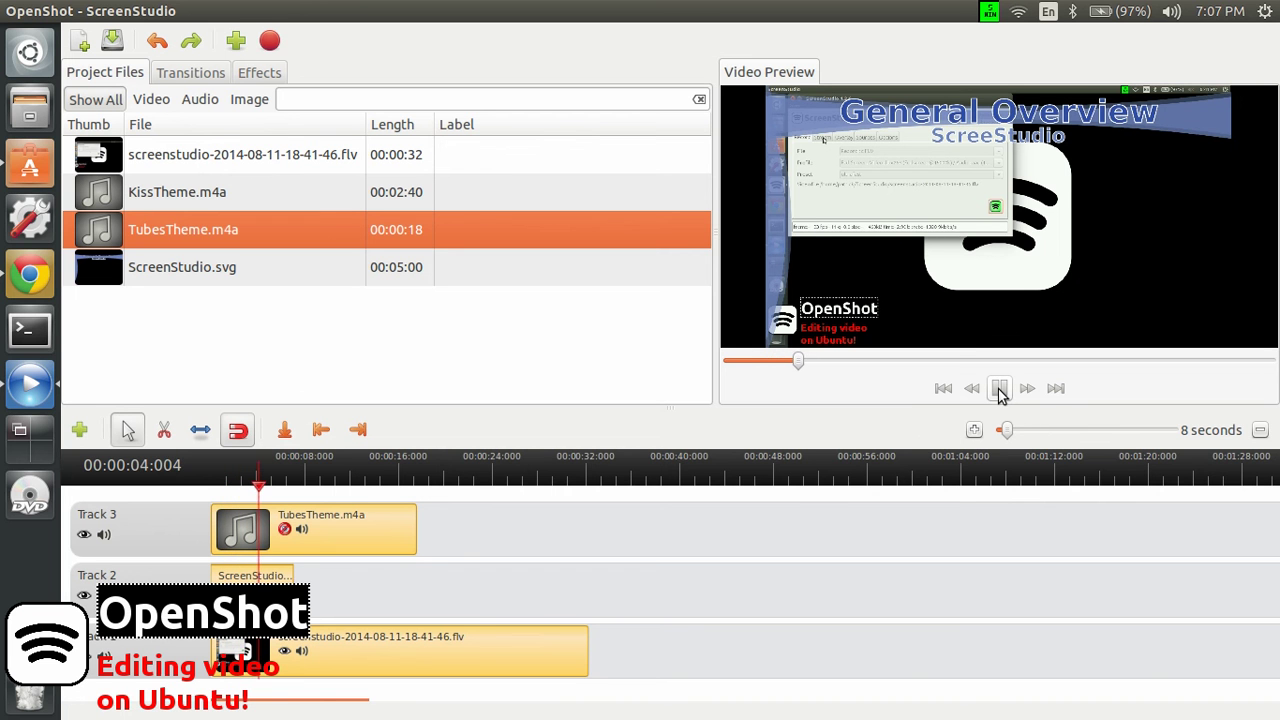
pyautogui.click(1000, 390)
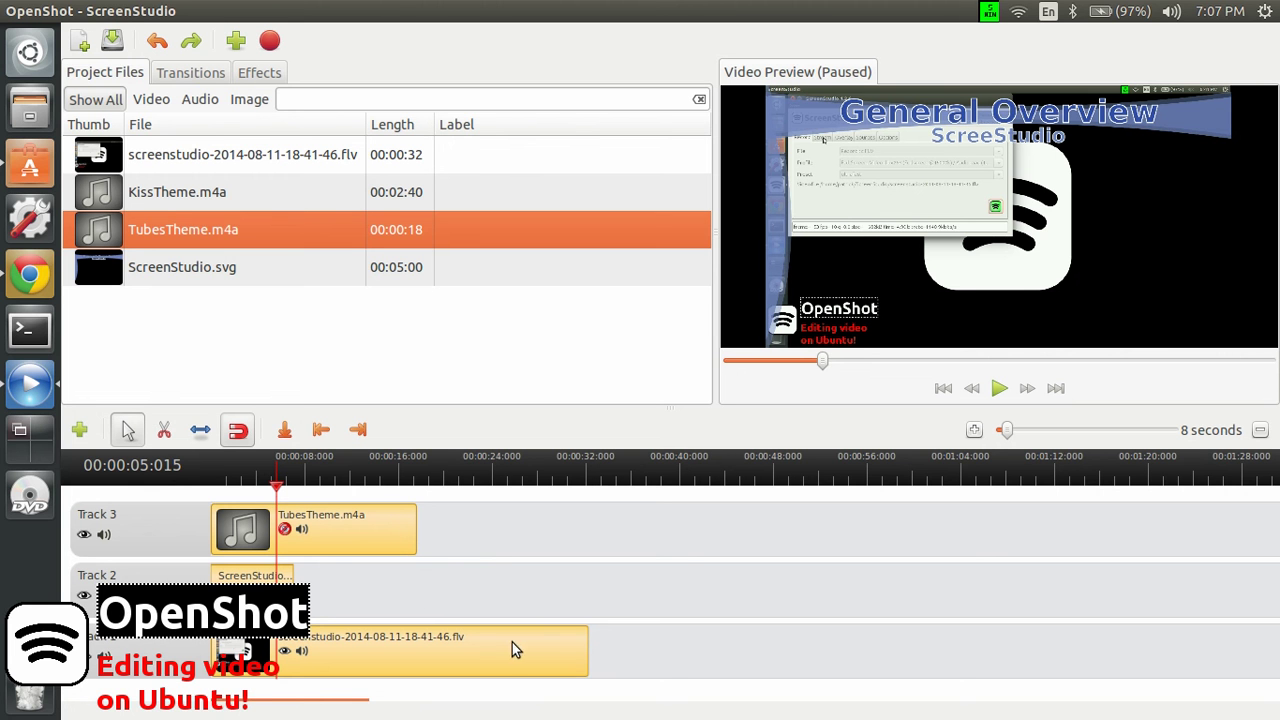
# Apply a fast fade out to the screen recording clip
pyautogui.rightClick(553, 655)
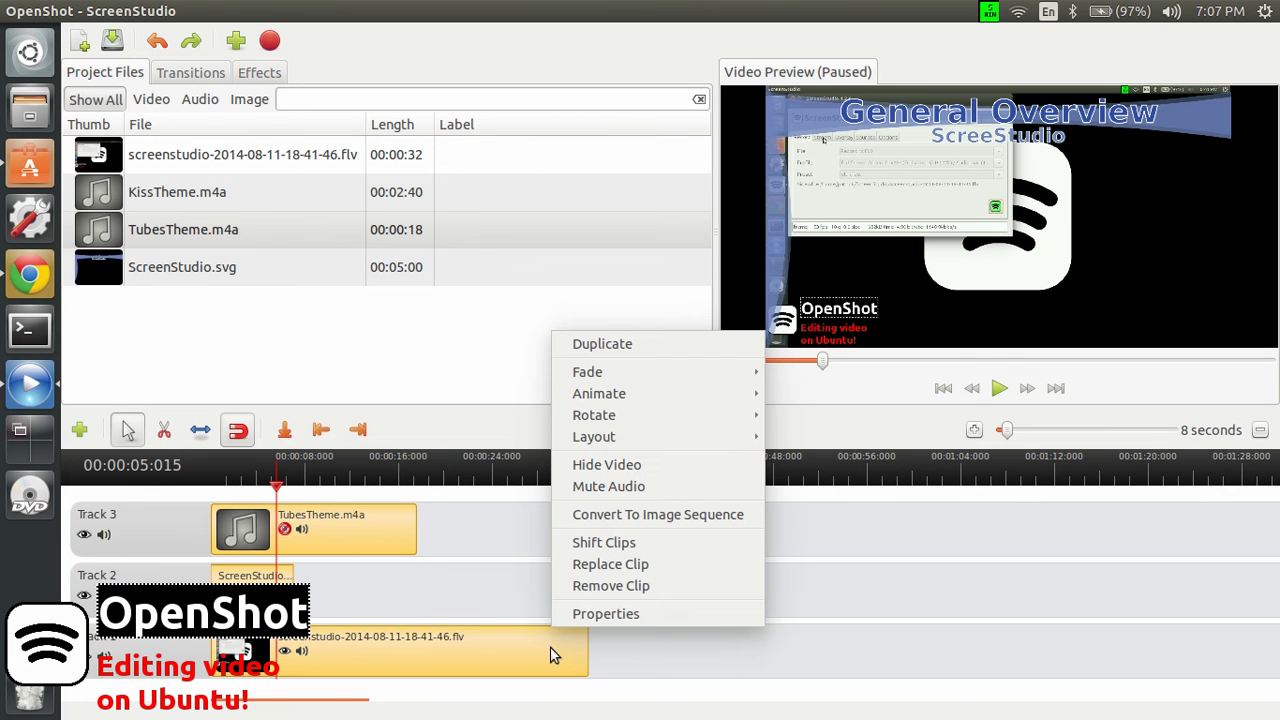
pyautogui.moveTo(594, 386)
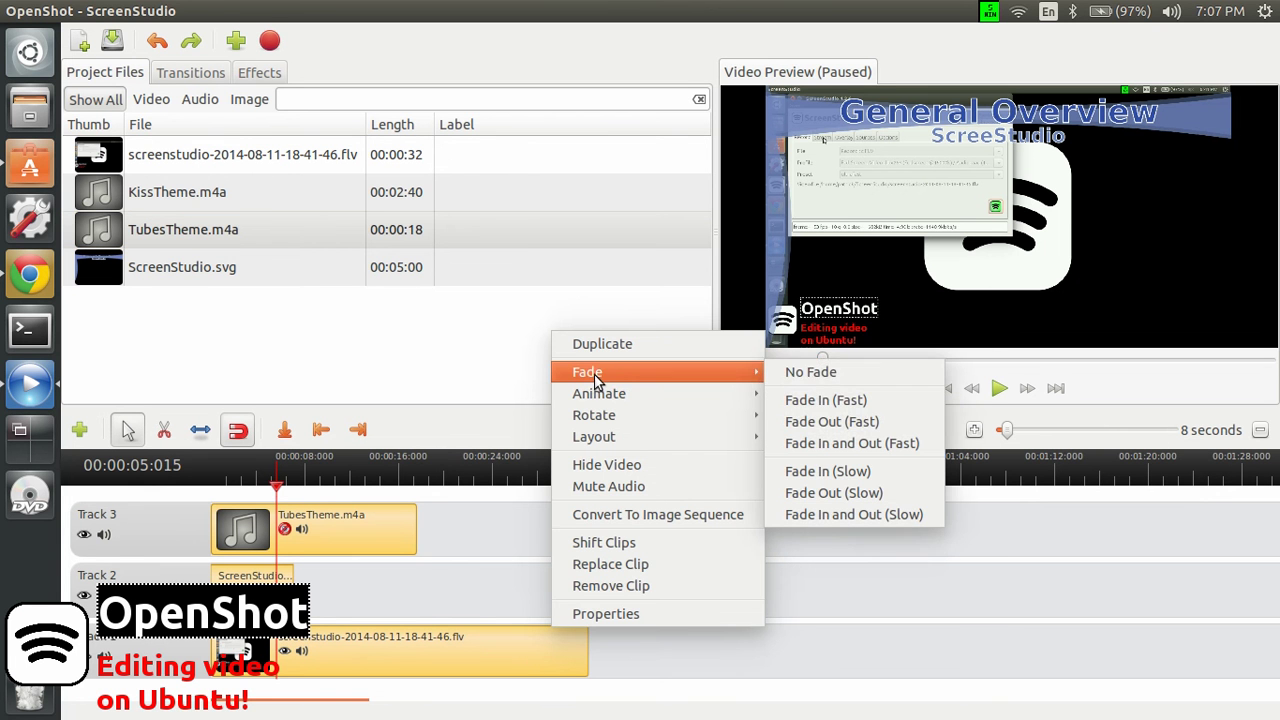
pyautogui.click(820, 422)
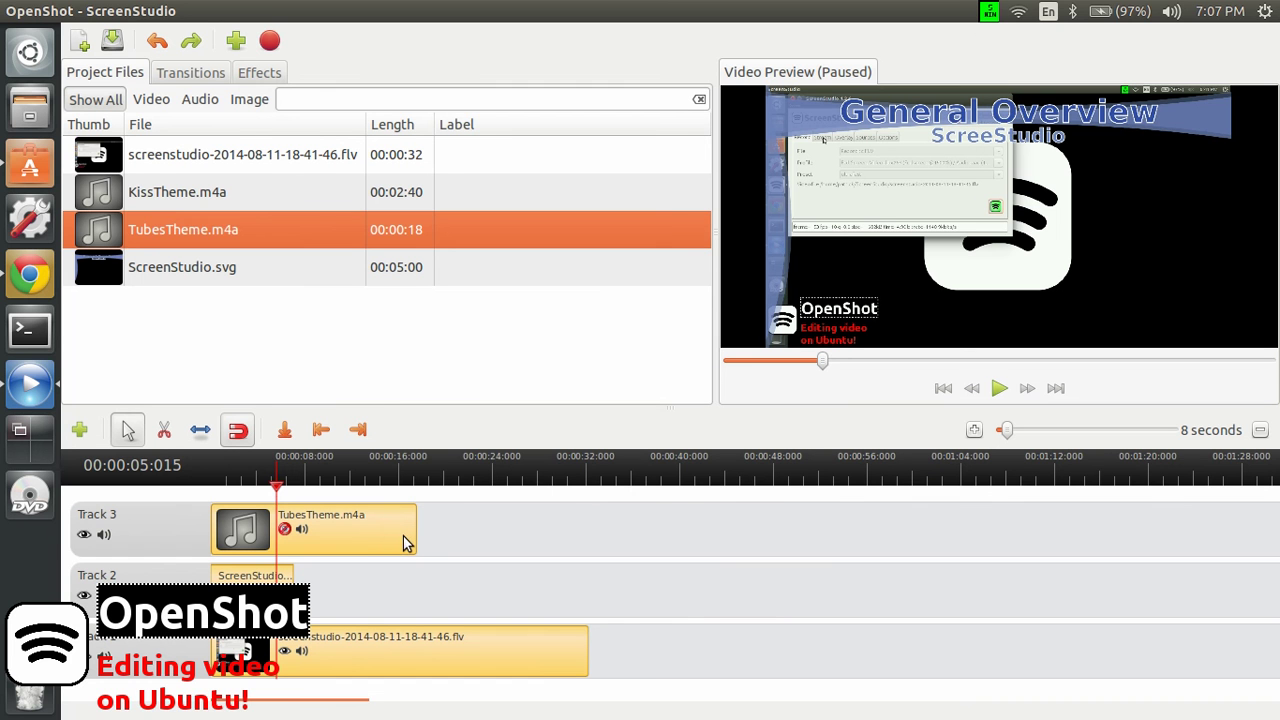
# Duplicate the TubesTheme clip and move the copy right after the original on Track 3
pyautogui.rightClick(372, 532)
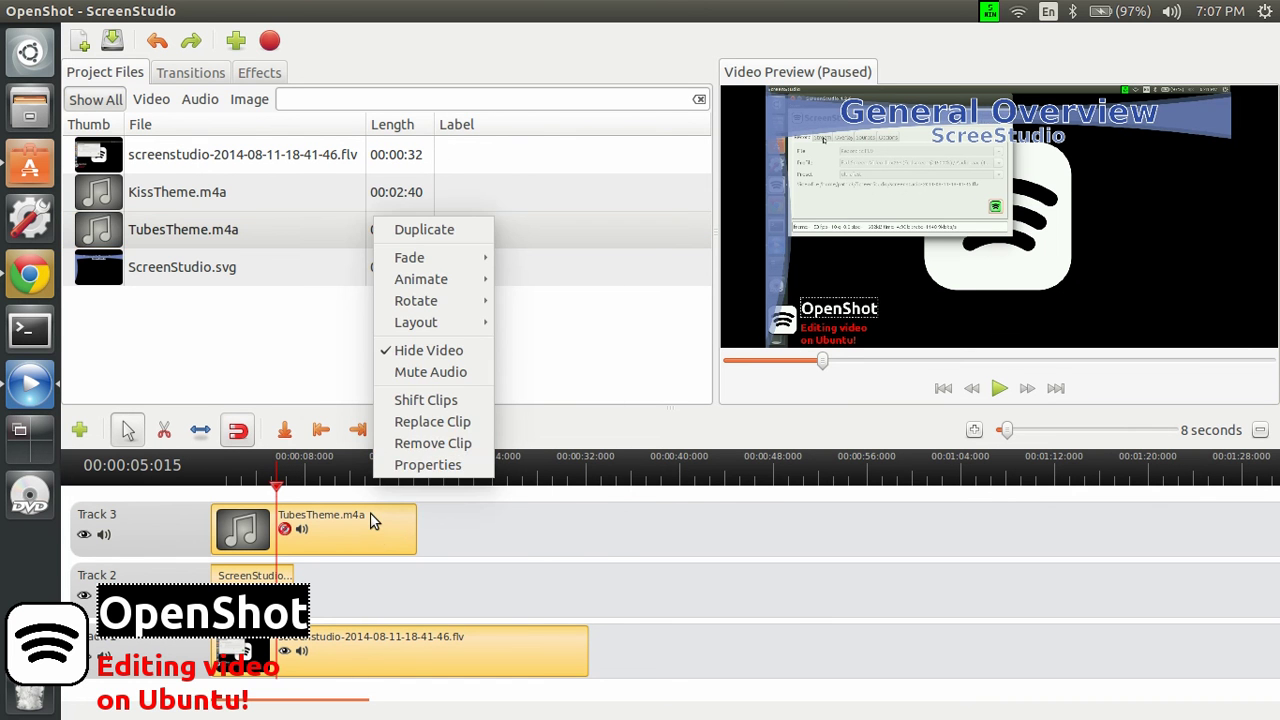
pyautogui.click(370, 514)
pyautogui.rightClick(370, 514)
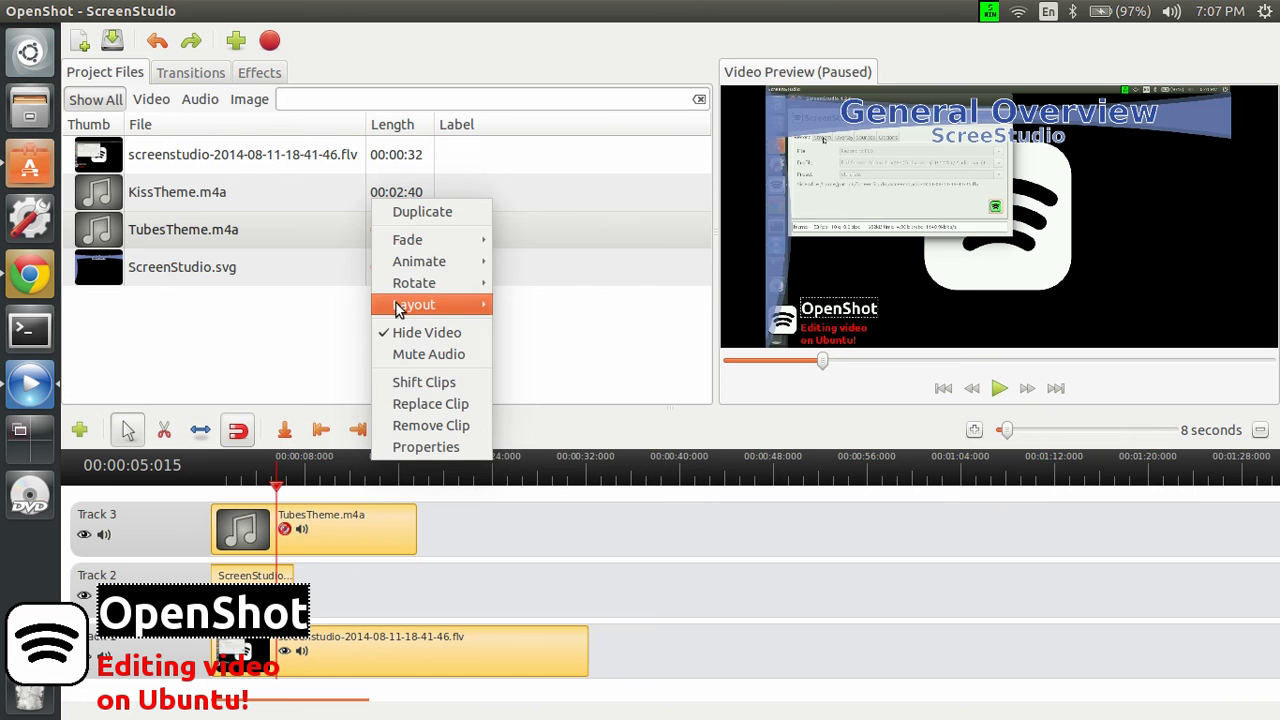
pyautogui.click(407, 212)
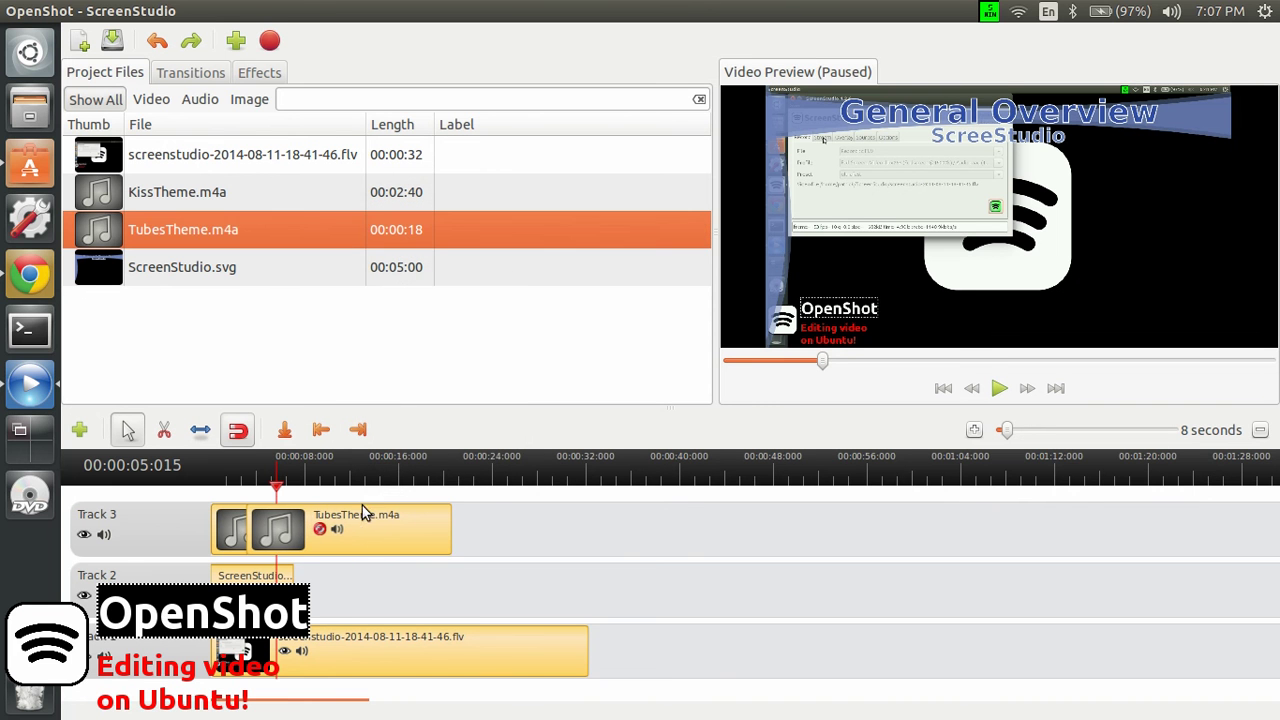
pyautogui.moveTo(363, 530); pyautogui.dragTo(533, 540)
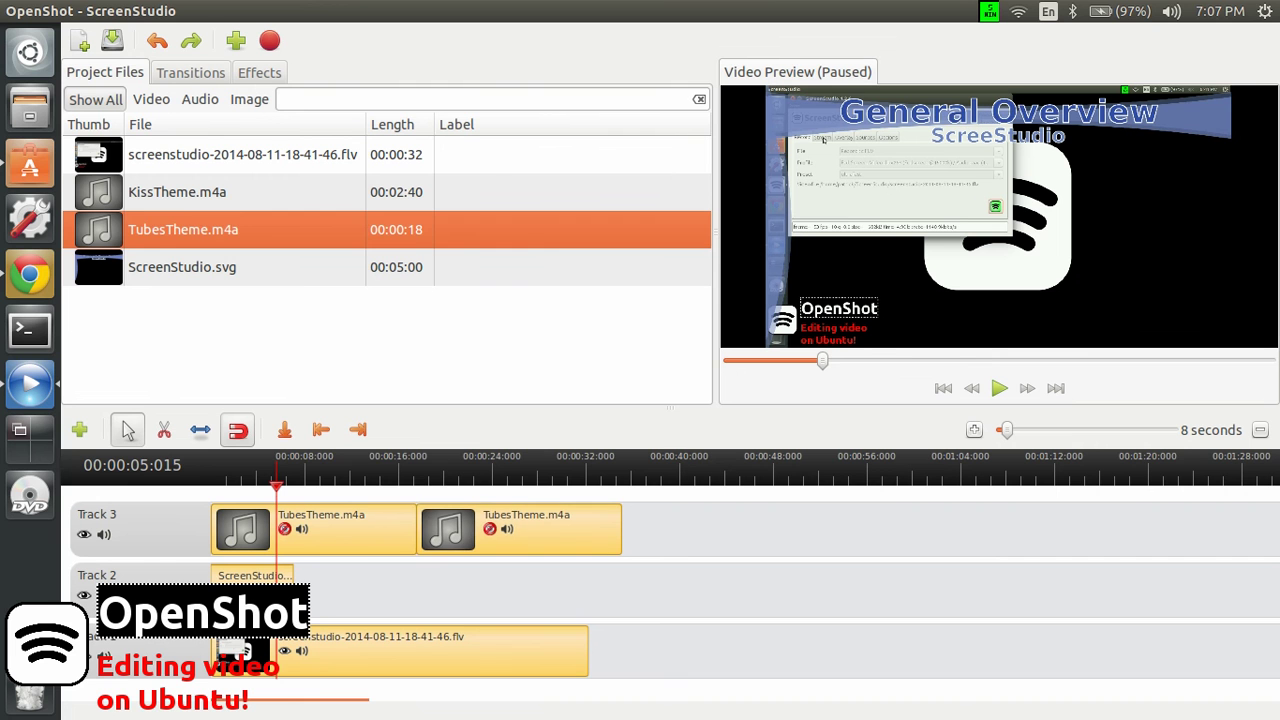
# Apply a Fade (Fast) to the ScreenStudio title clip on Track 2
pyautogui.rightClick(288, 545)
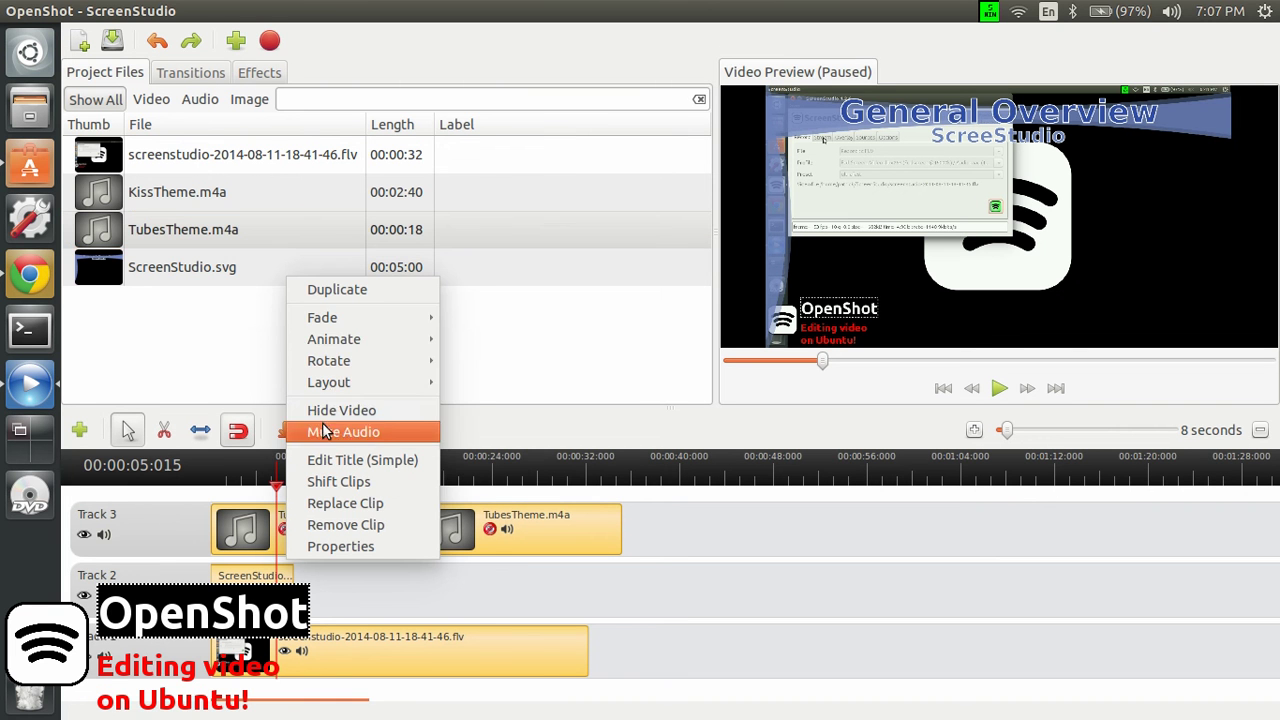
pyautogui.moveTo(333, 317)
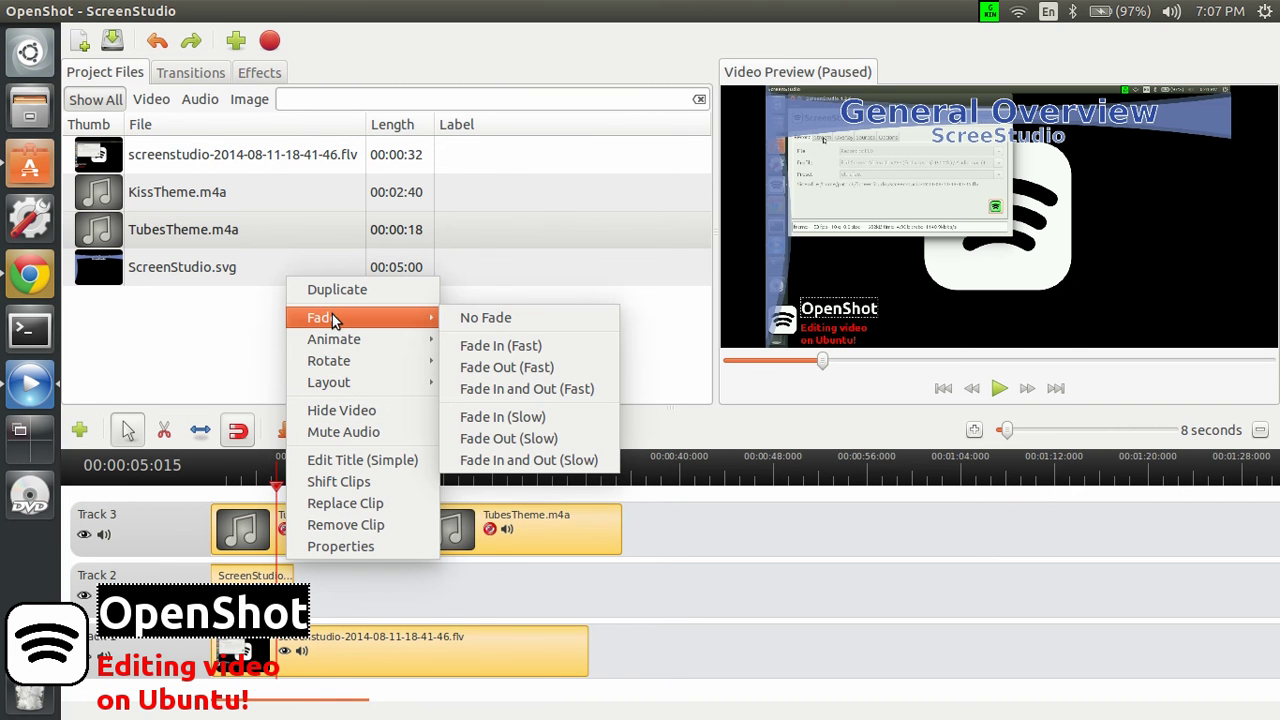
pyautogui.click(510, 368)
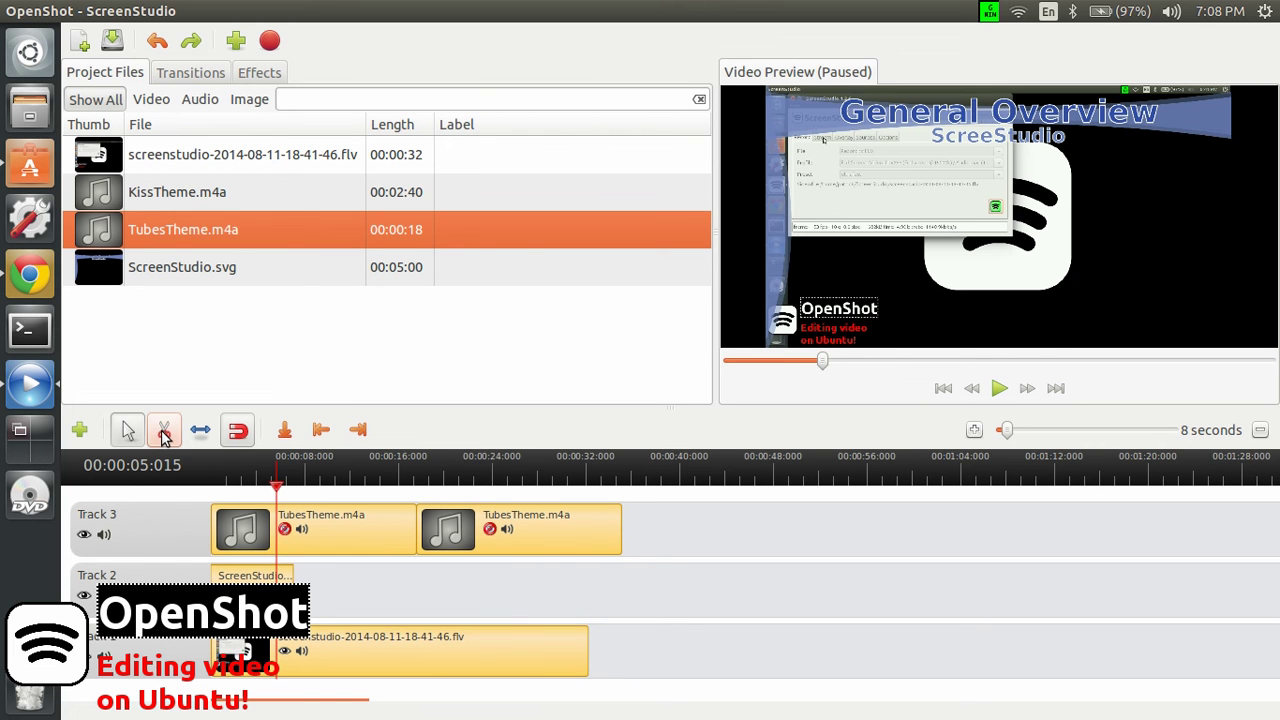
# Split the Track 1 screen recording at about 14 seconds, then show the Transitions list
pyautogui.click(378, 492)
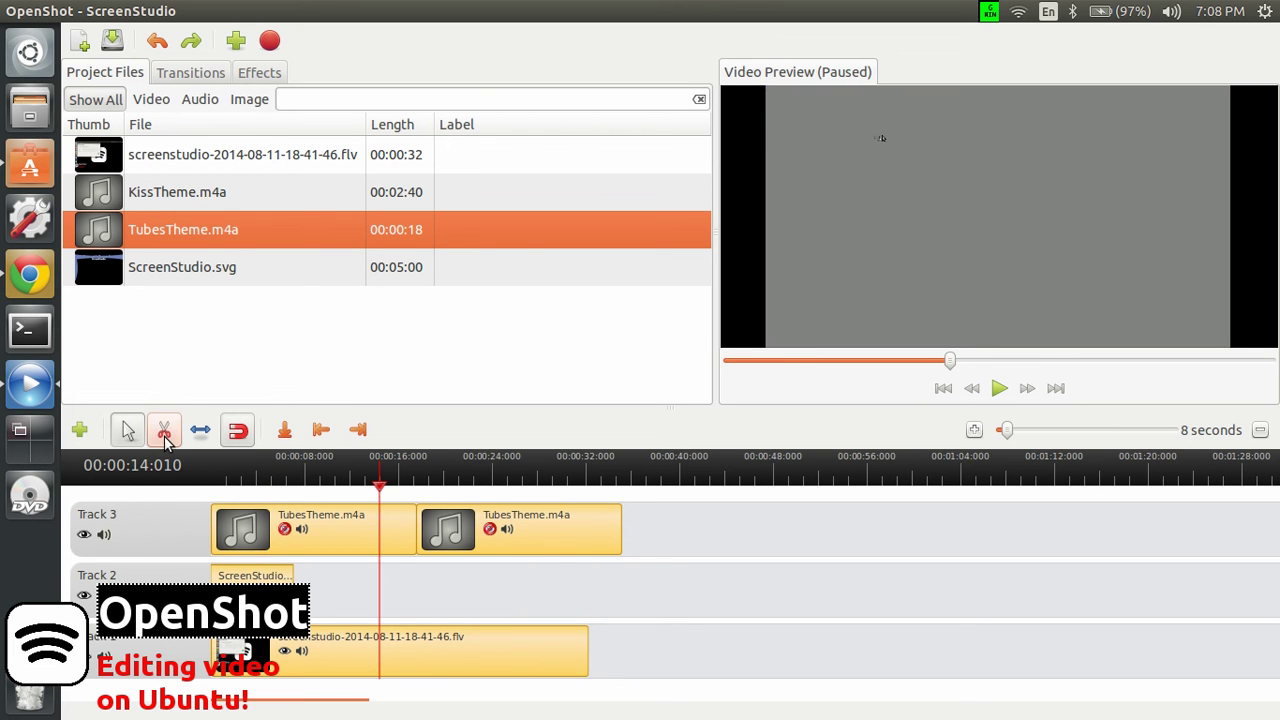
pyautogui.click(165, 432)
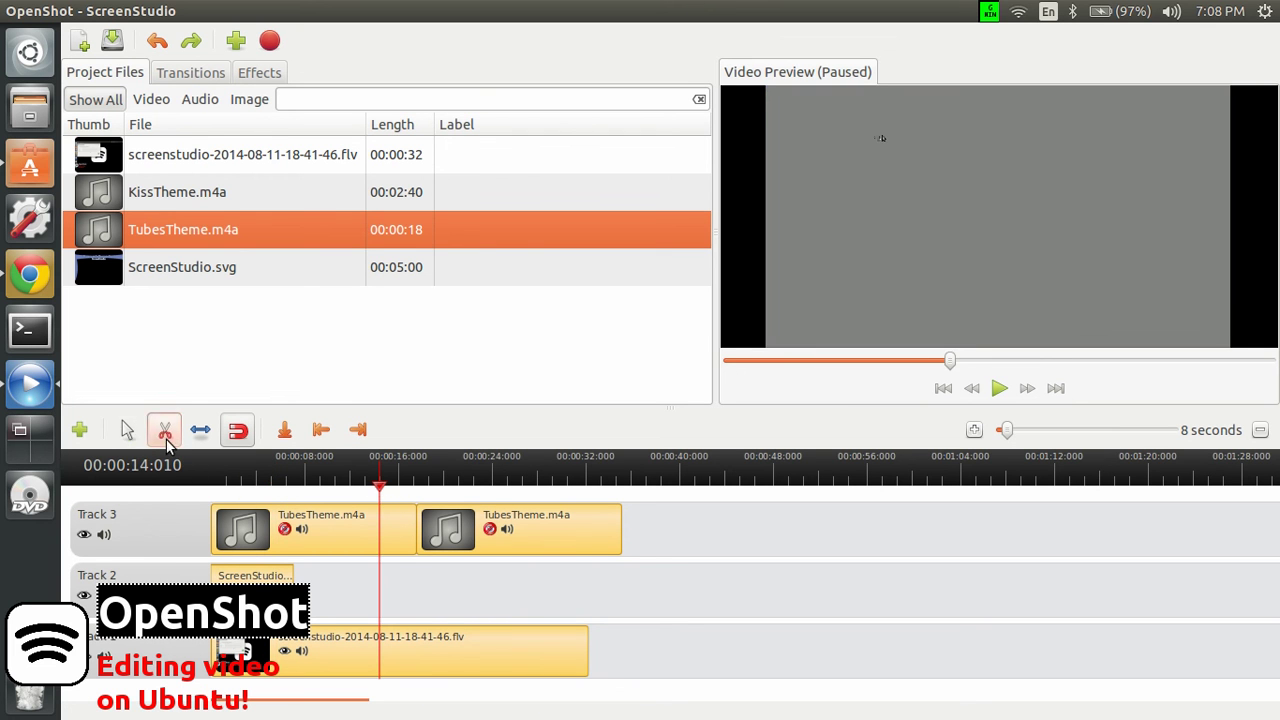
pyautogui.click(385, 640)
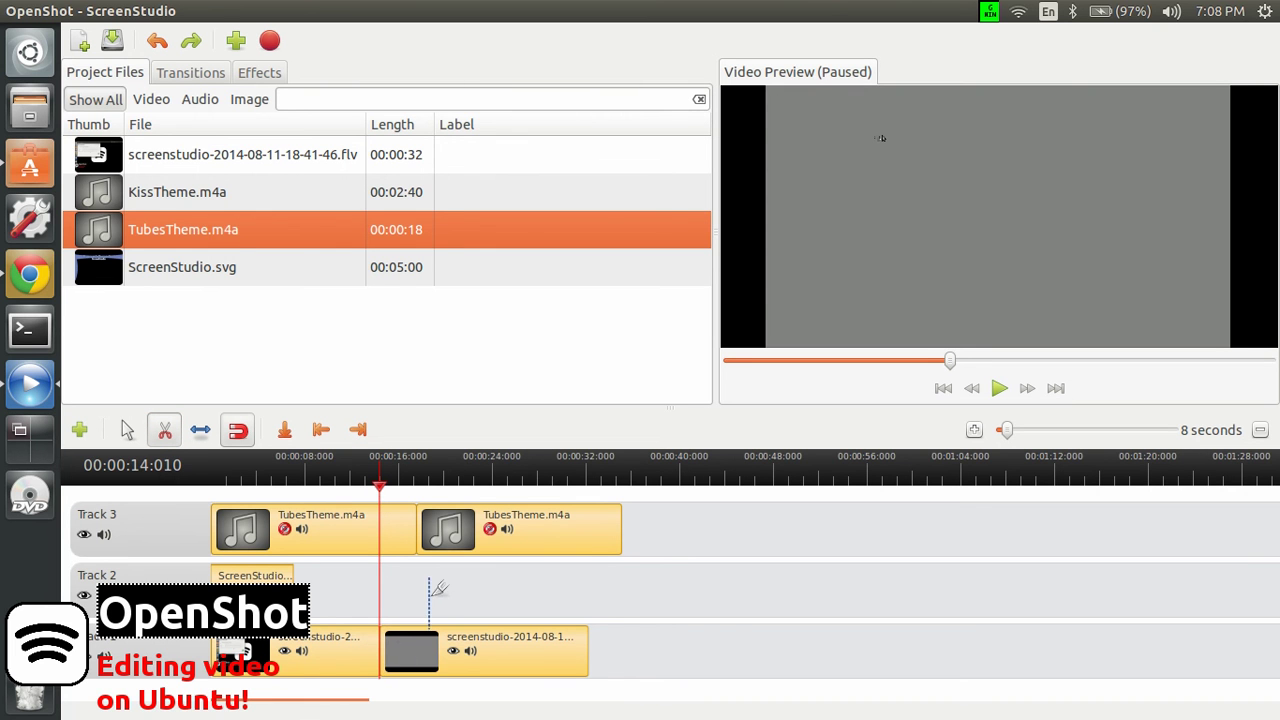
pyautogui.click(172, 74)
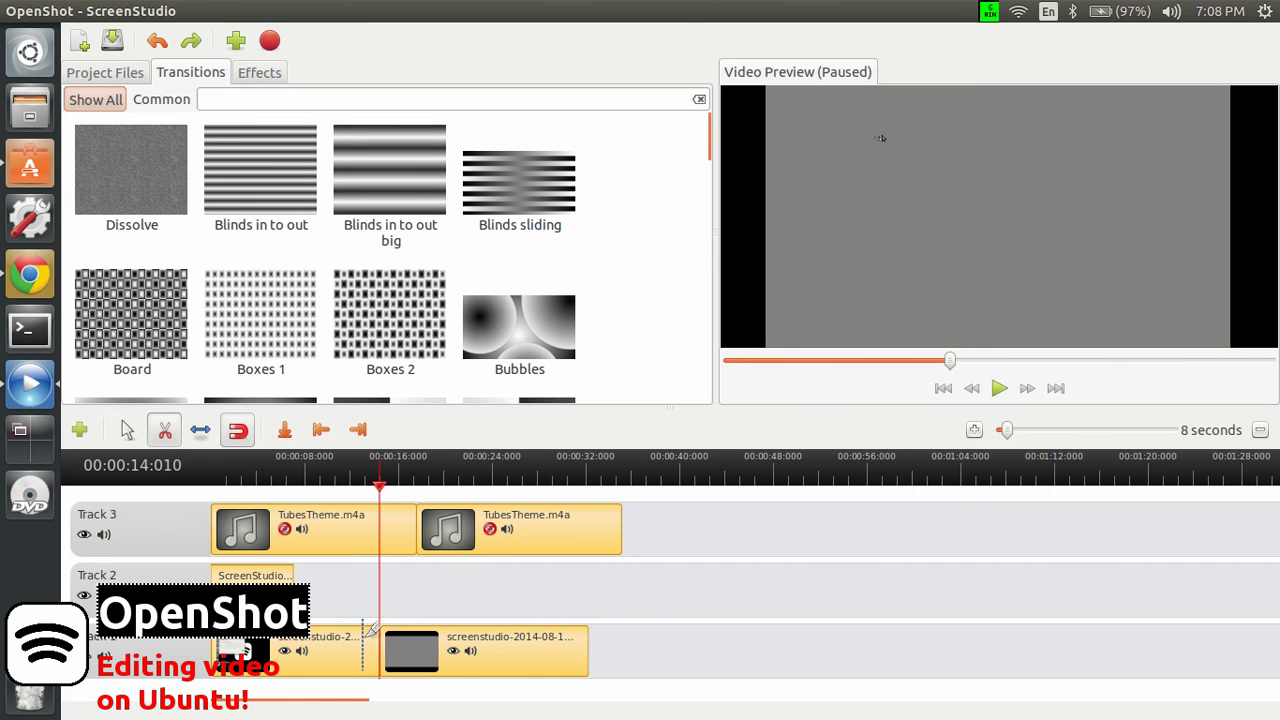
# Move the second recording clip to Track 2 and place Blinds in to out over the overlap
pyautogui.click(130, 430)
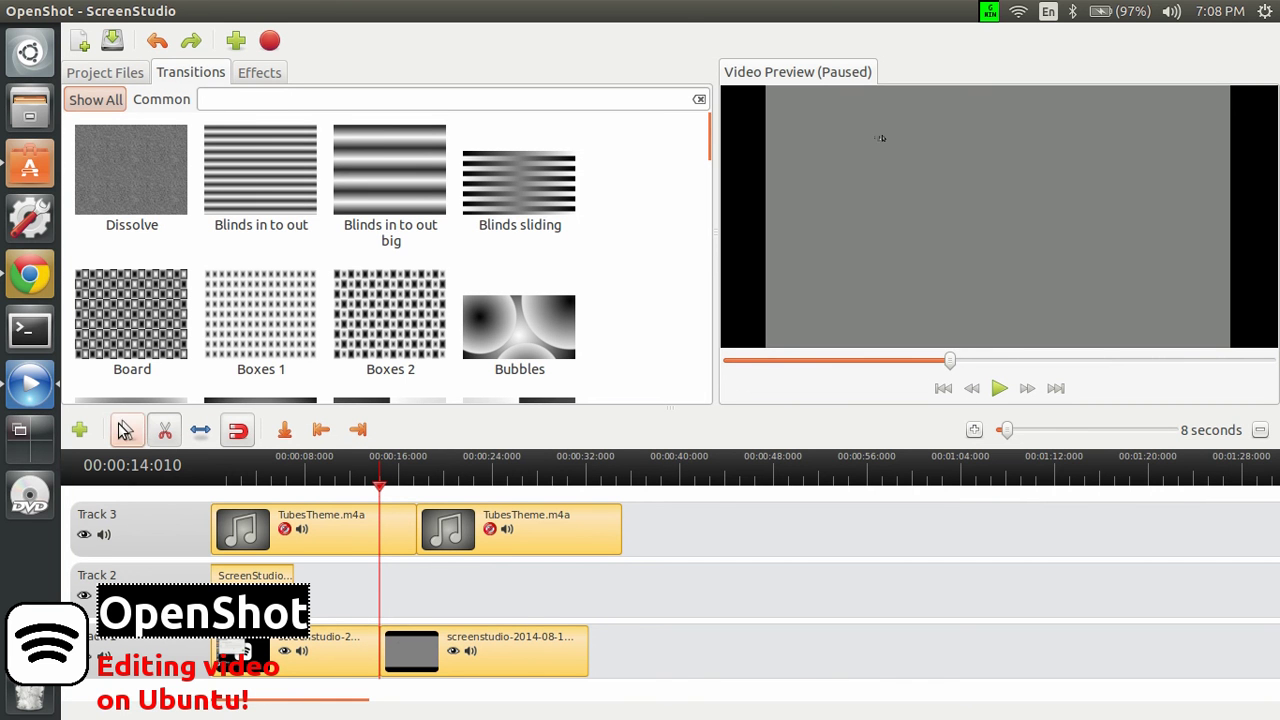
pyautogui.click(243, 185)
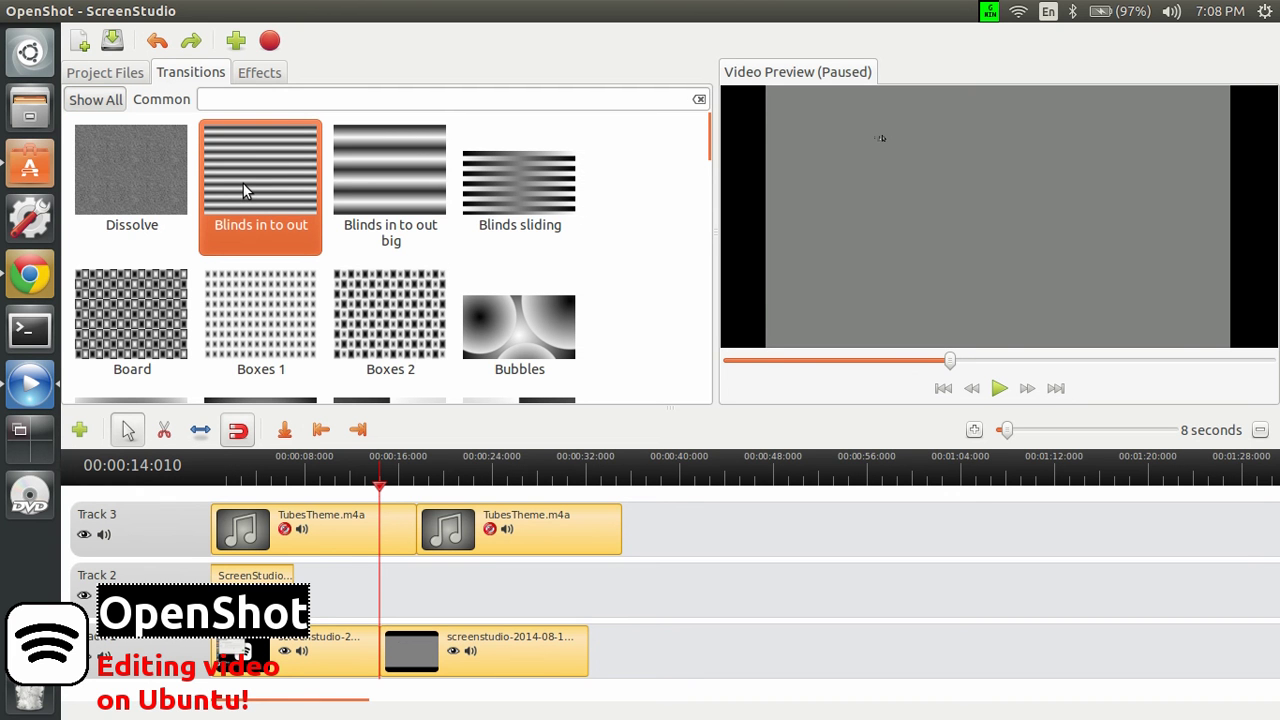
pyautogui.moveTo(243, 184); pyautogui.dragTo(393, 652)
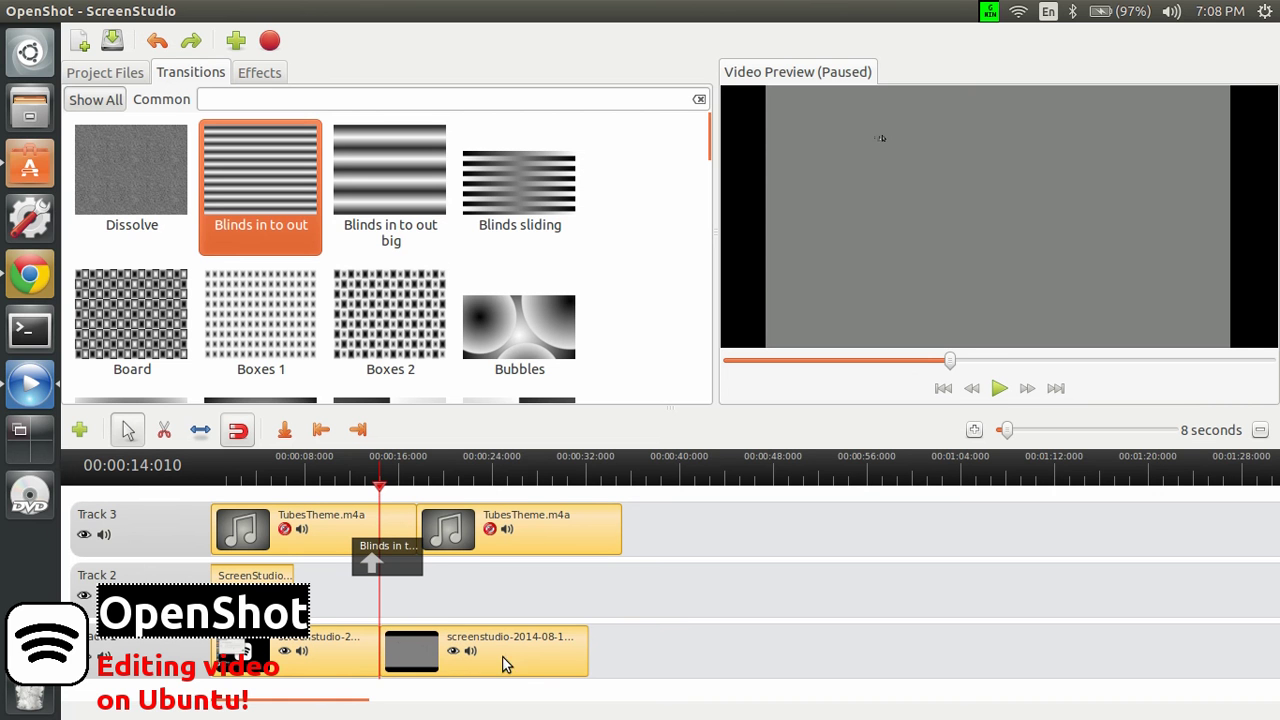
pyautogui.moveTo(510, 632); pyautogui.dragTo(506, 594)
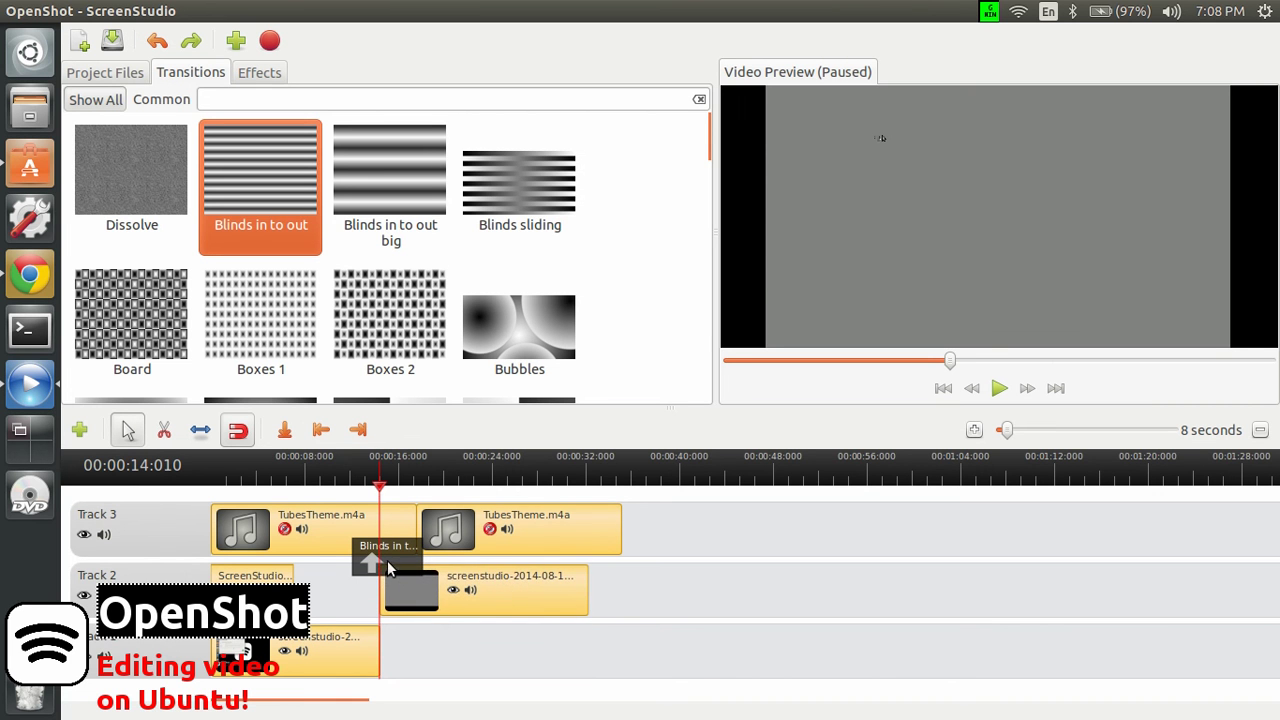
pyautogui.moveTo(387, 560); pyautogui.dragTo(393, 618)
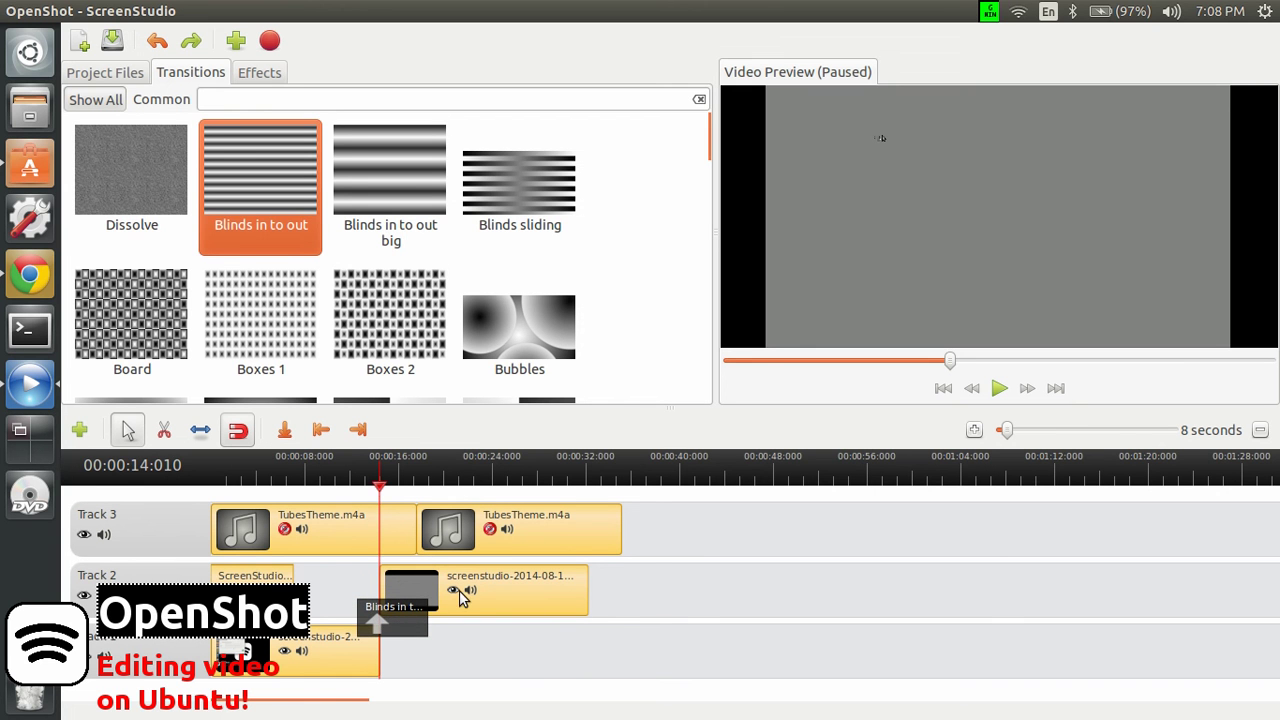
# Preview the Blinds in to out transition from just before it
pyautogui.click(352, 489)
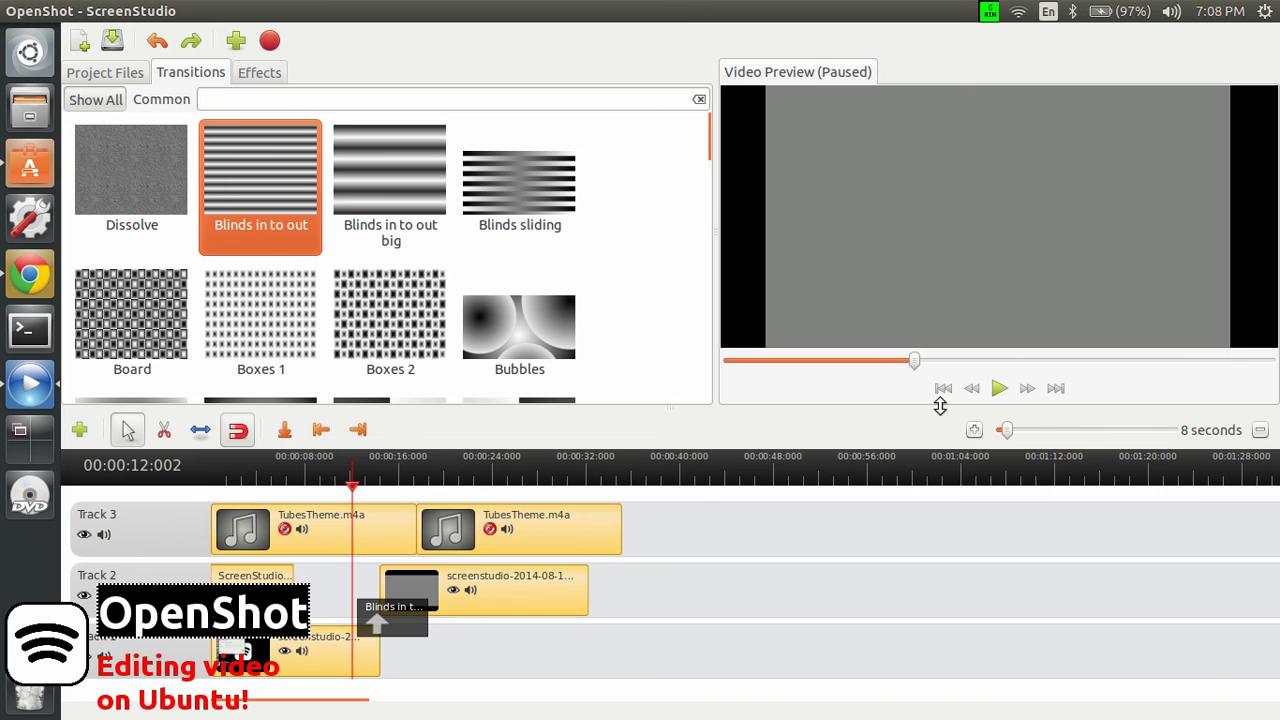
pyautogui.click(999, 388)
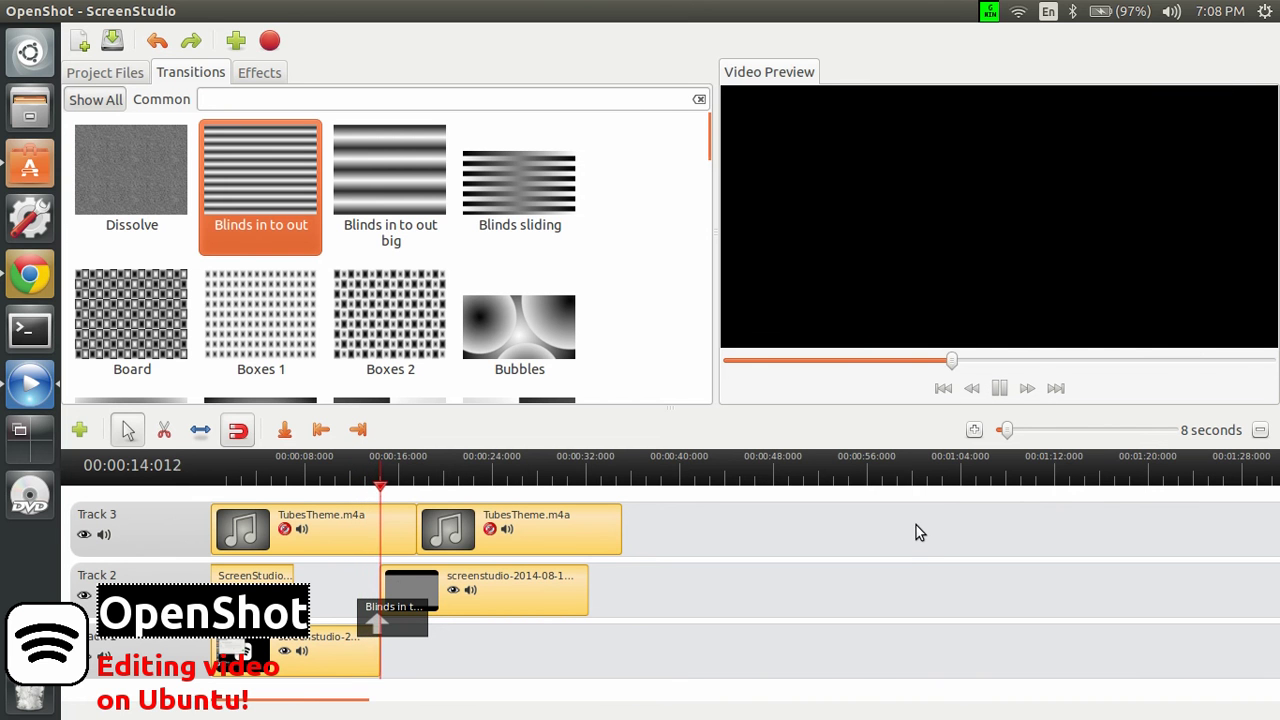
pyautogui.click(999, 390)
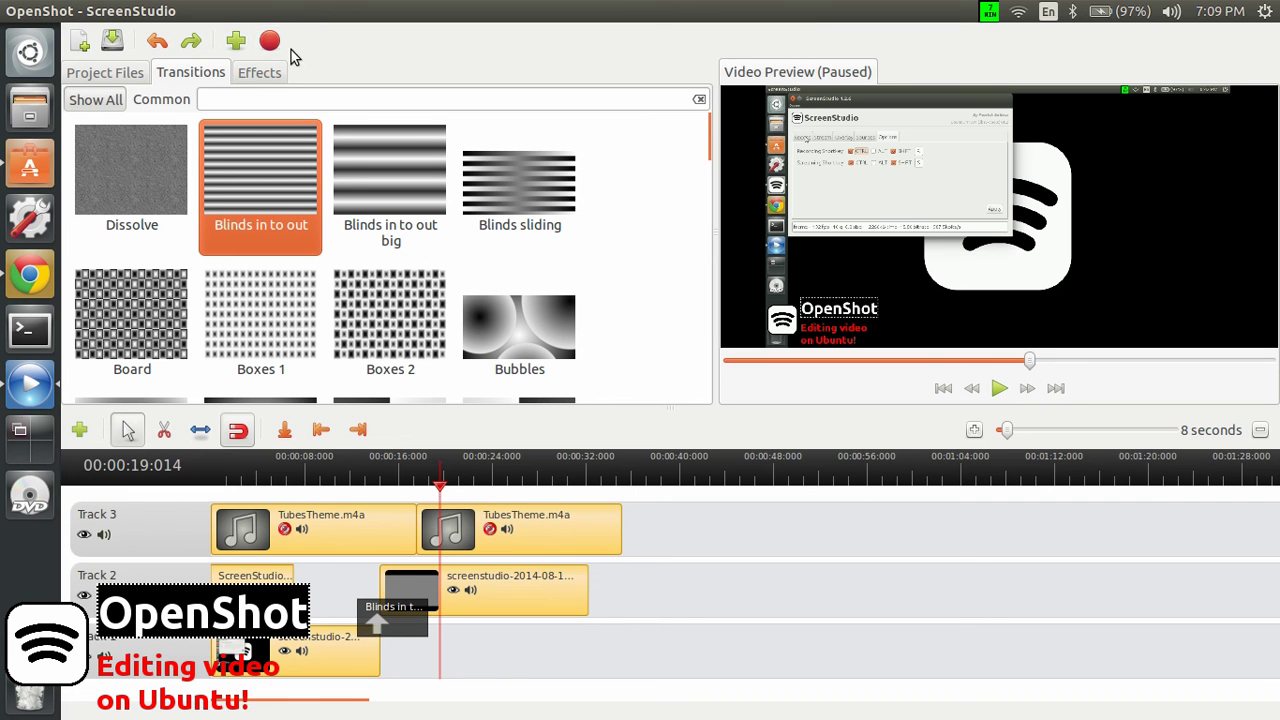
# Filter the Effects gallery to audio effects: Balance, Bass, Echo, Phaser and Treble
pyautogui.click(124, 78)
pyautogui.click(170, 78)
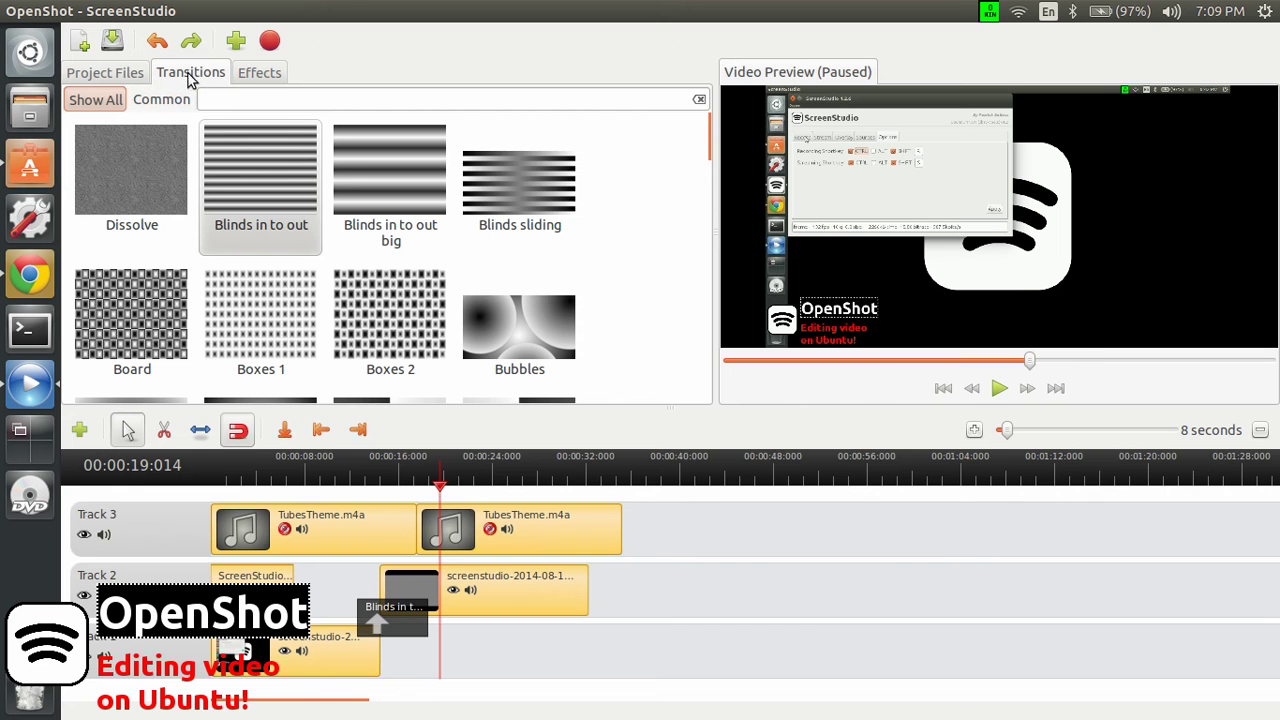
pyautogui.click(256, 77)
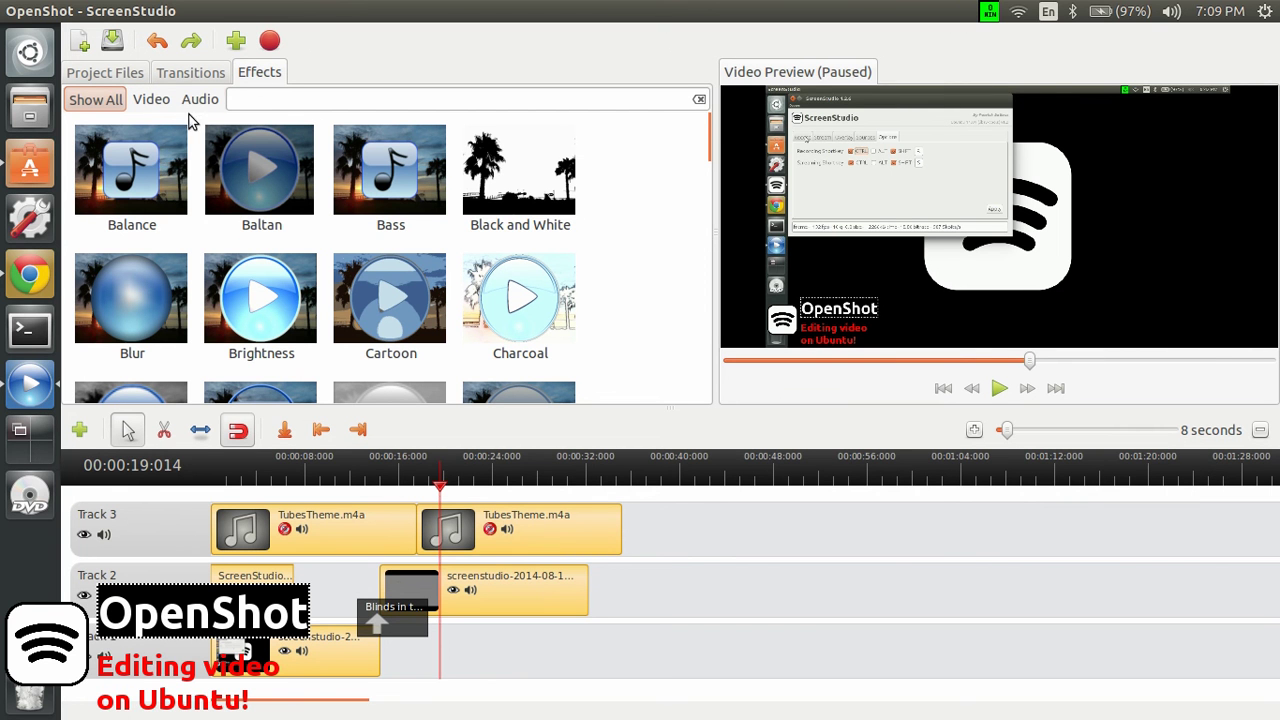
pyautogui.click(155, 104)
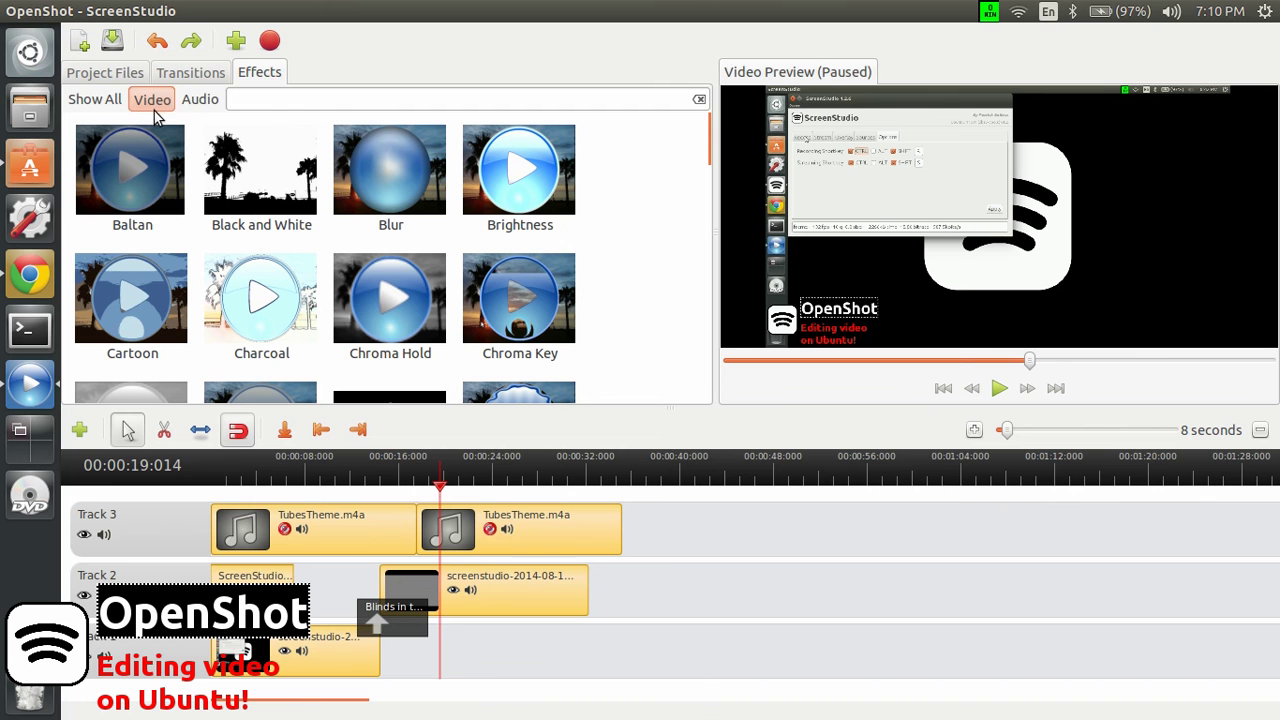
pyautogui.click(200, 104)
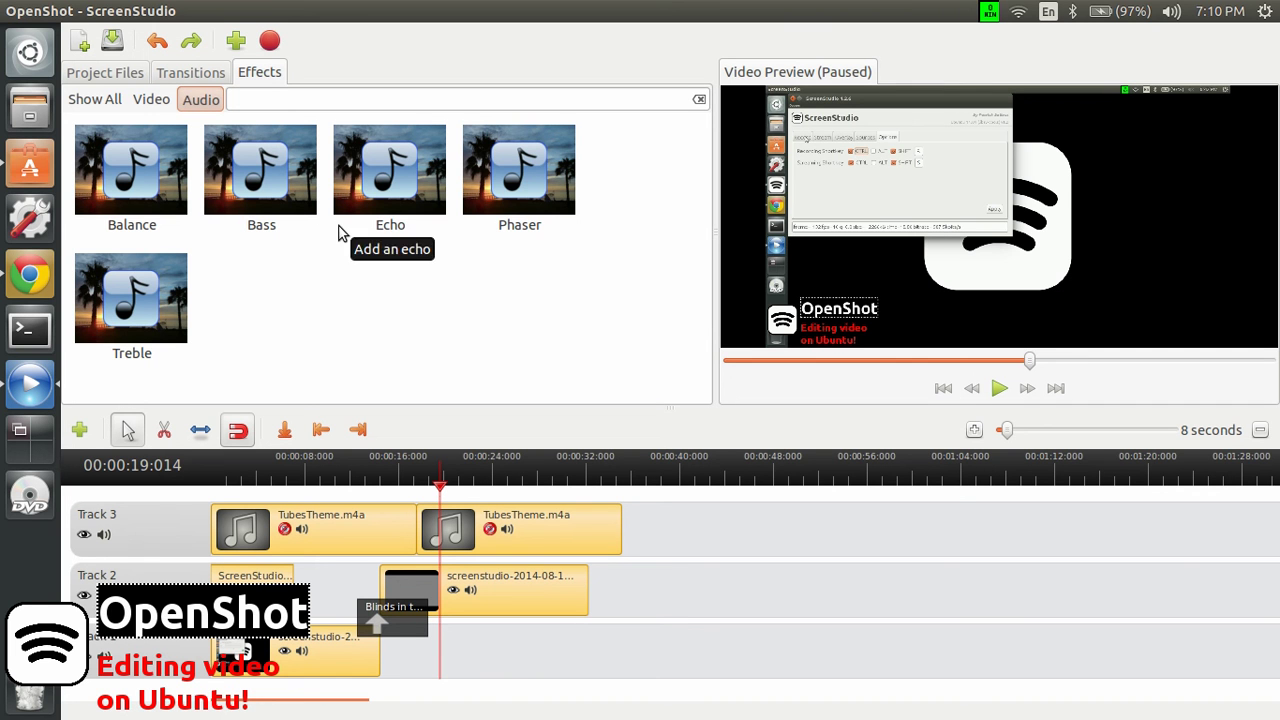
pyautogui.click(270, 41)
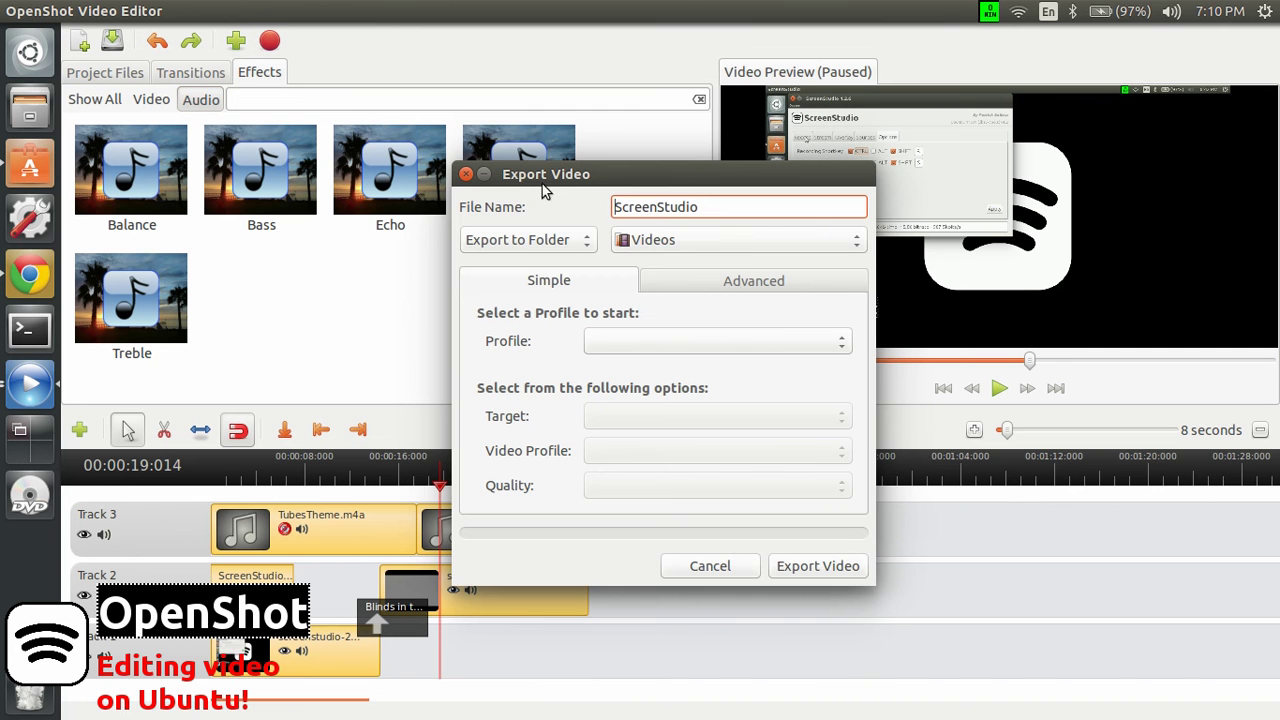
pyautogui.moveTo(566, 174); pyautogui.dragTo(475, 144)
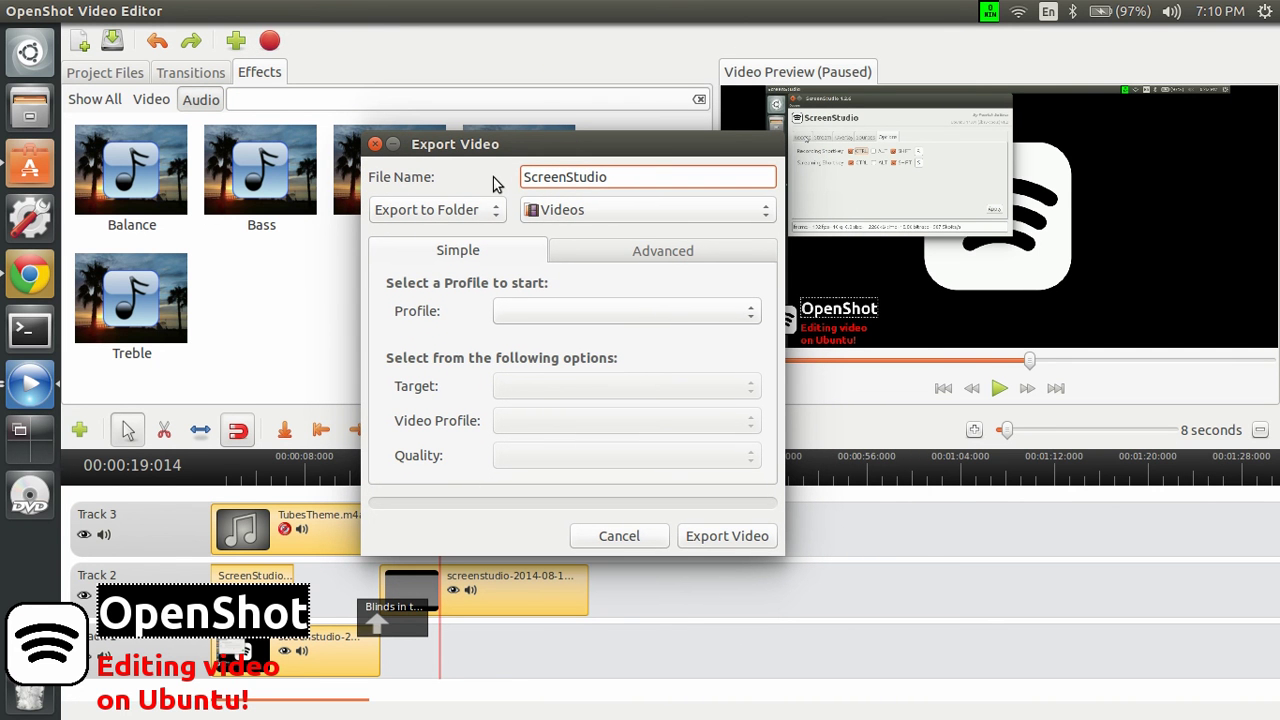
pyautogui.click(614, 257)
pyautogui.click(494, 255)
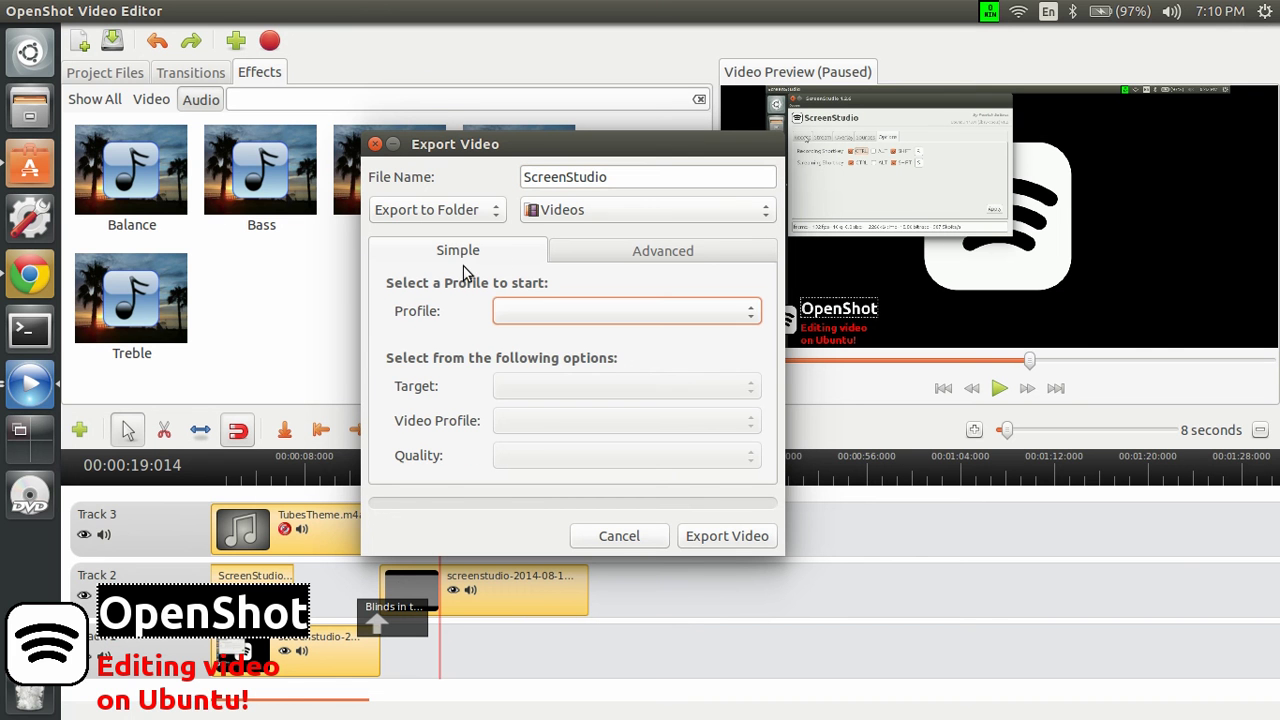
pyautogui.click(600, 318)
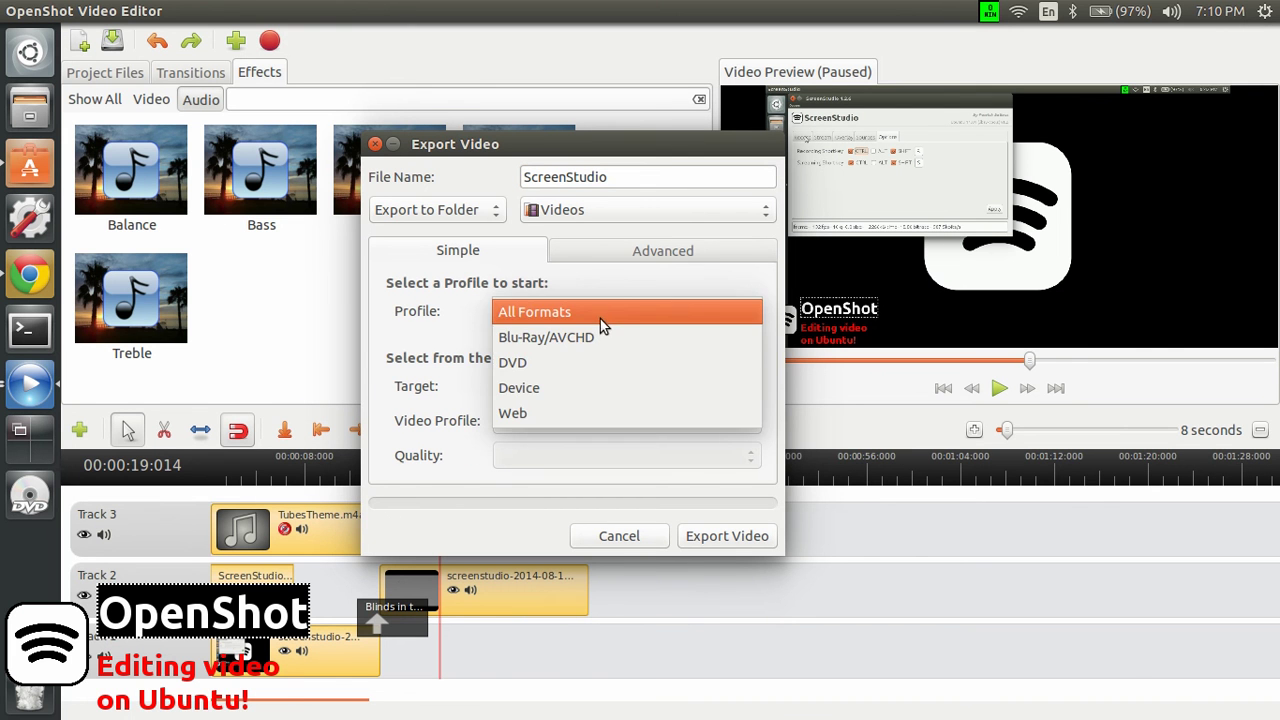
pyautogui.click(580, 413)
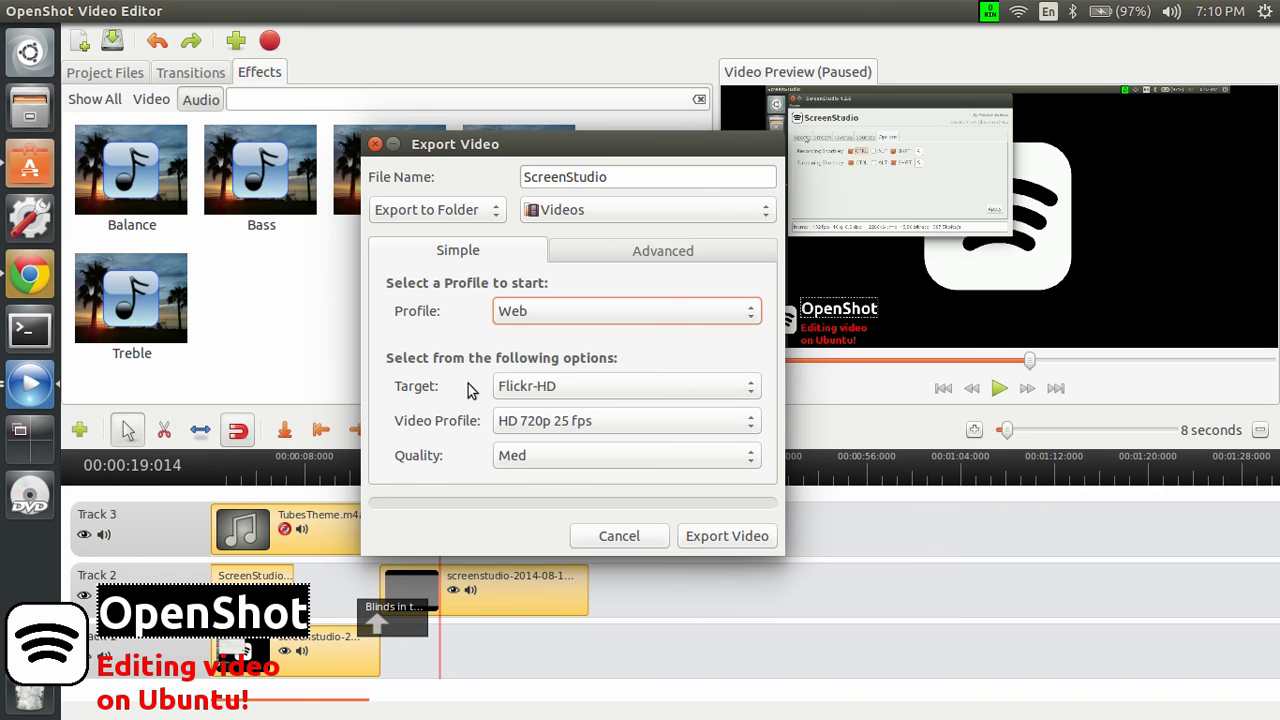
pyautogui.click(578, 386)
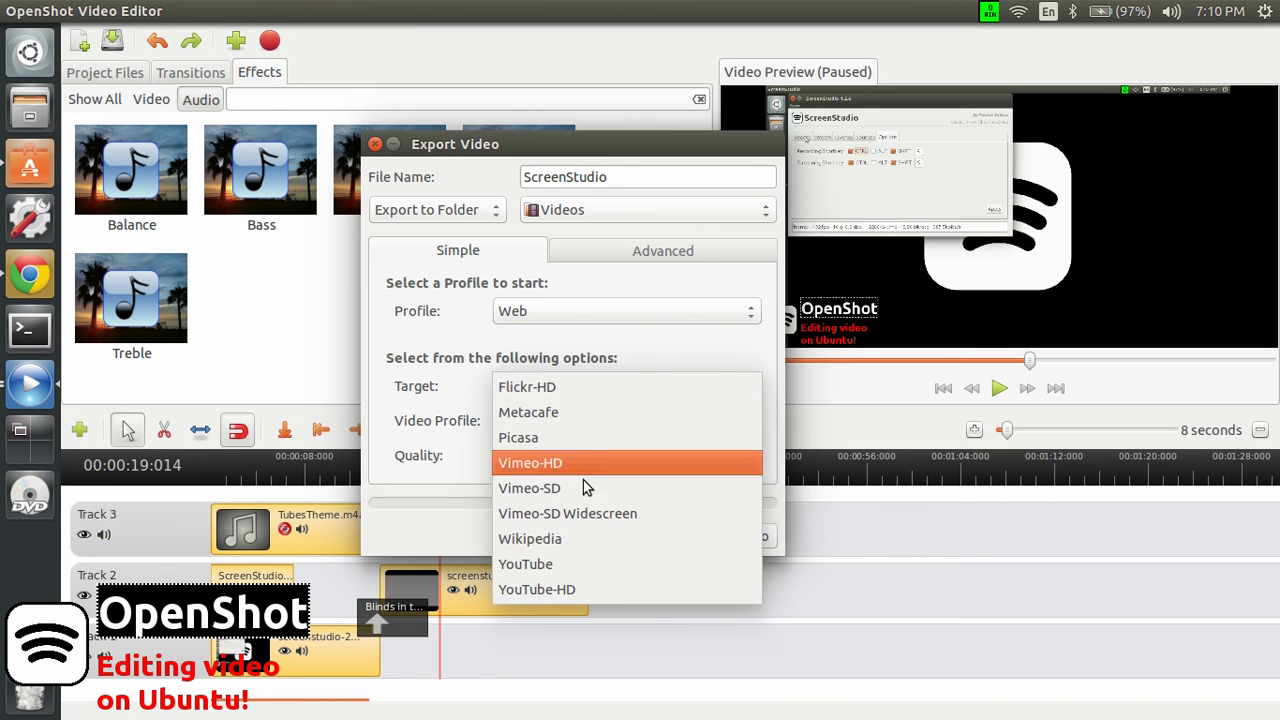
pyautogui.click(566, 589)
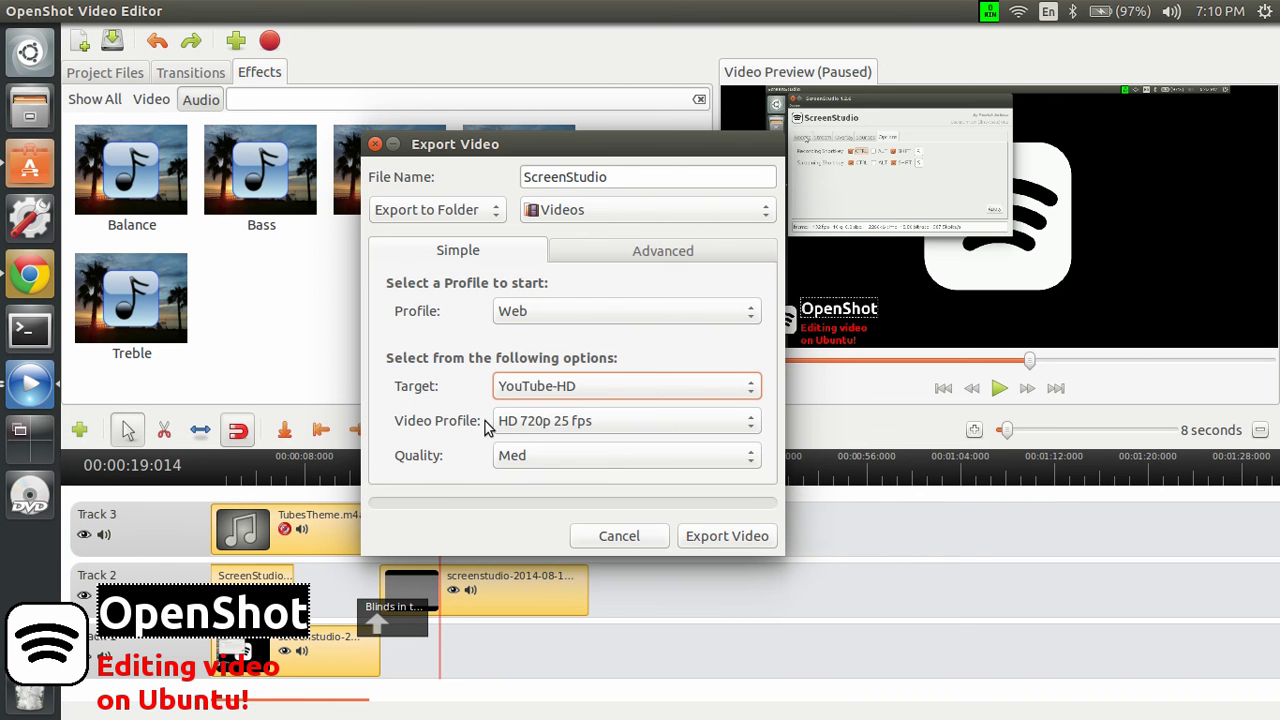
pyautogui.click(538, 424)
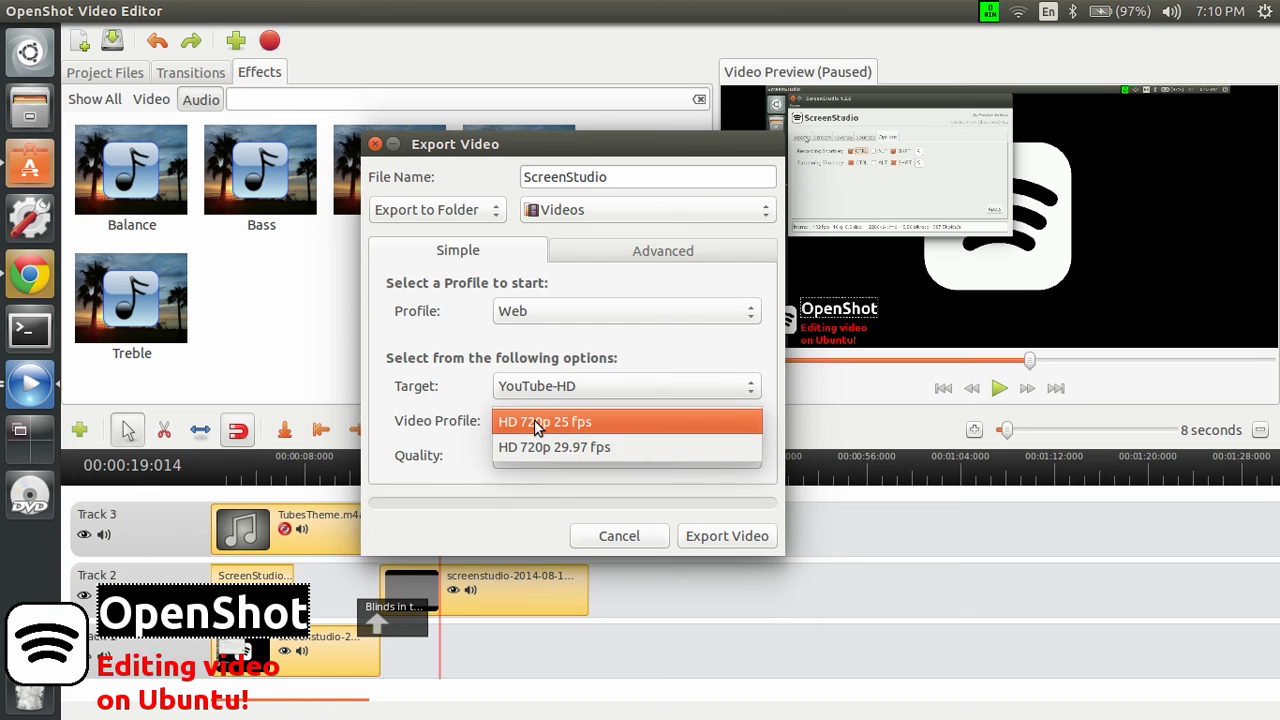
pyautogui.click(538, 424)
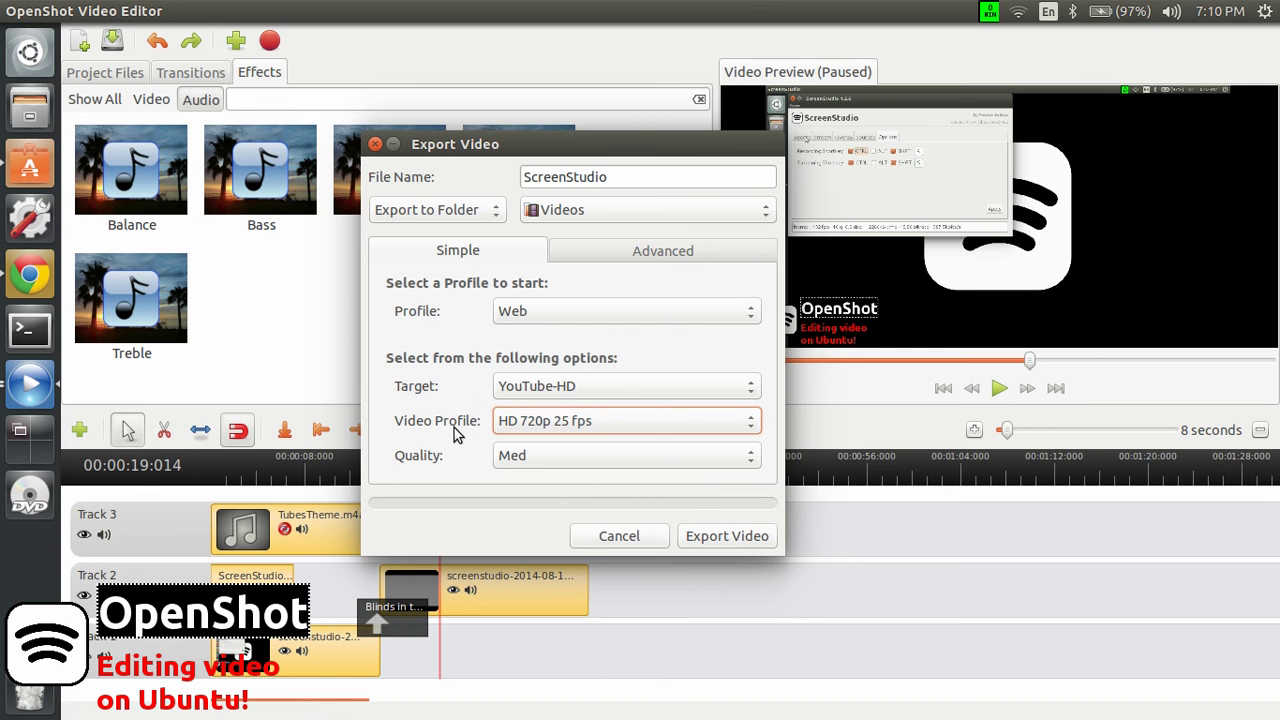
pyautogui.click(531, 462)
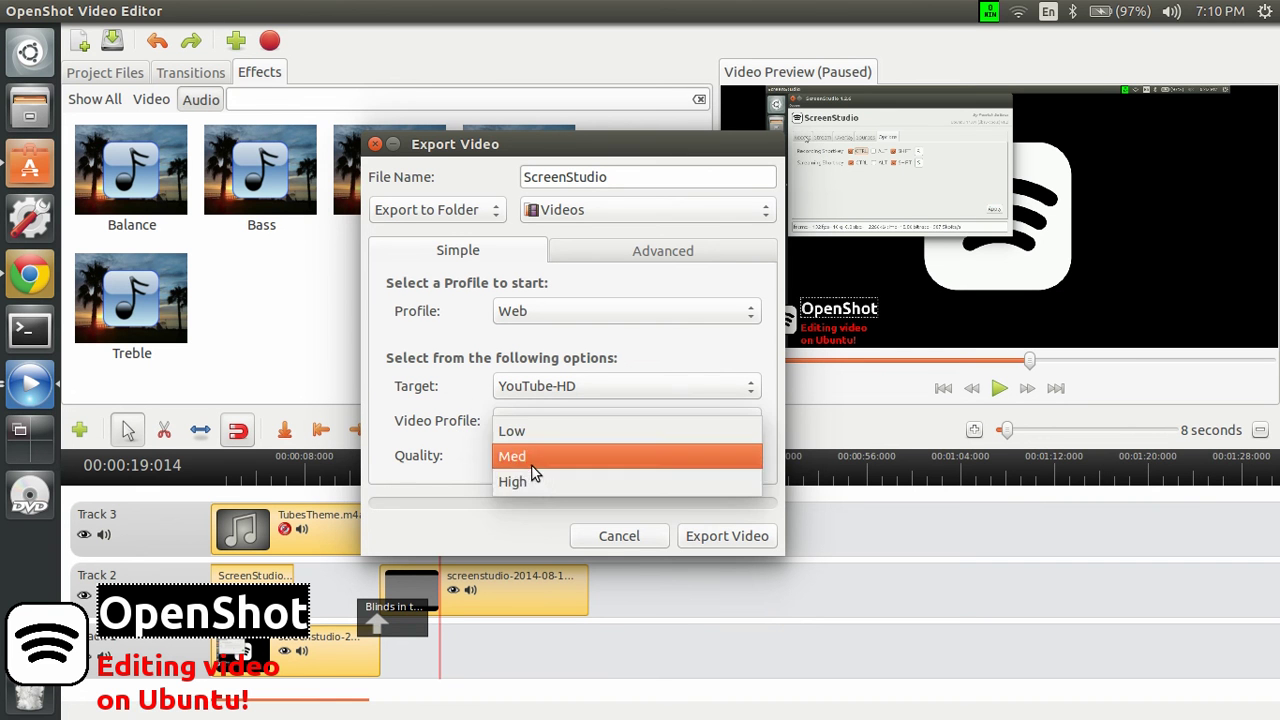
pyautogui.click(534, 483)
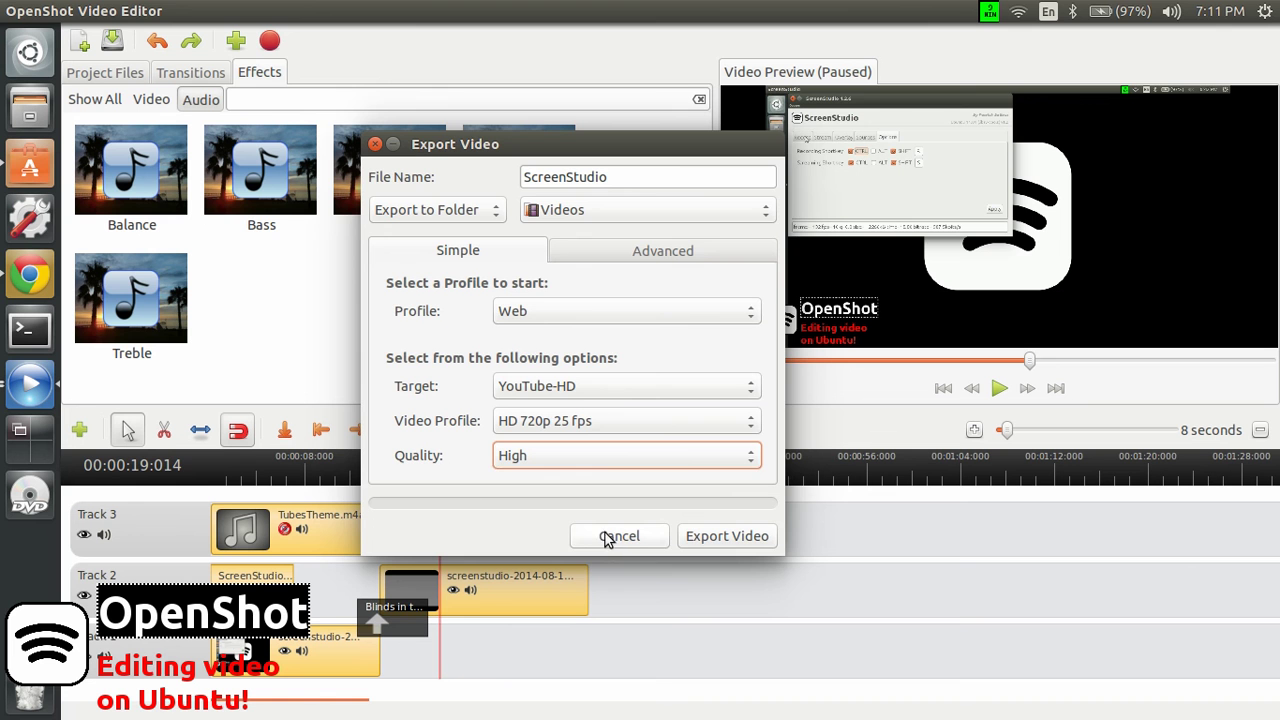
pyautogui.press('Tab')
pyautogui.press('Return')
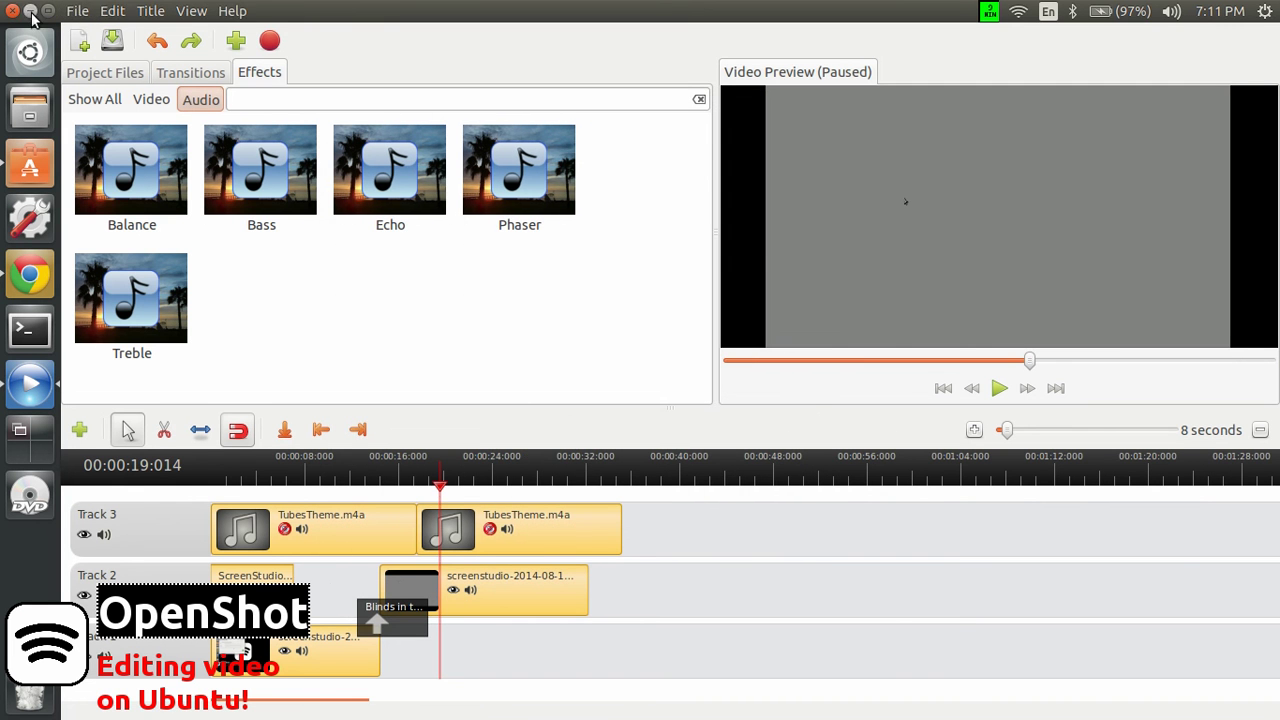
# Minimize OpenShot and switch Chrome to the Welcome to ScreenStudio tab
pyautogui.click(30, 12)
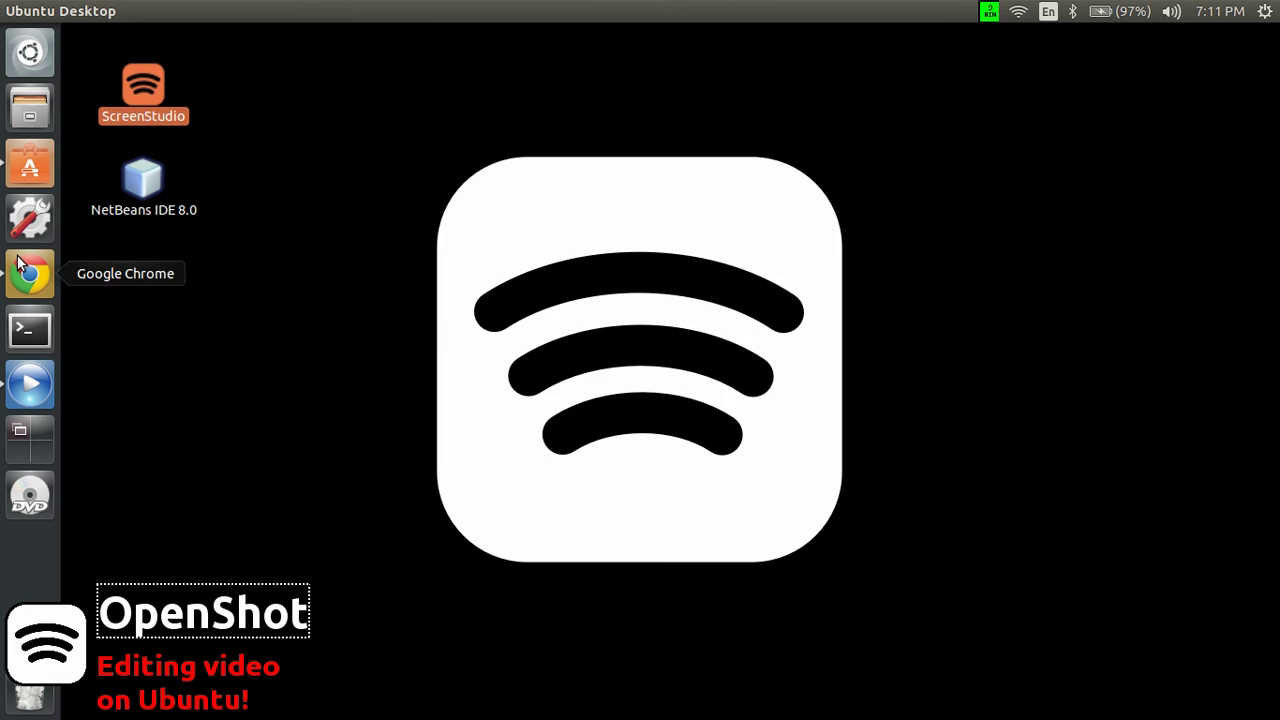
pyautogui.click(17, 258)
pyautogui.click(134, 35)
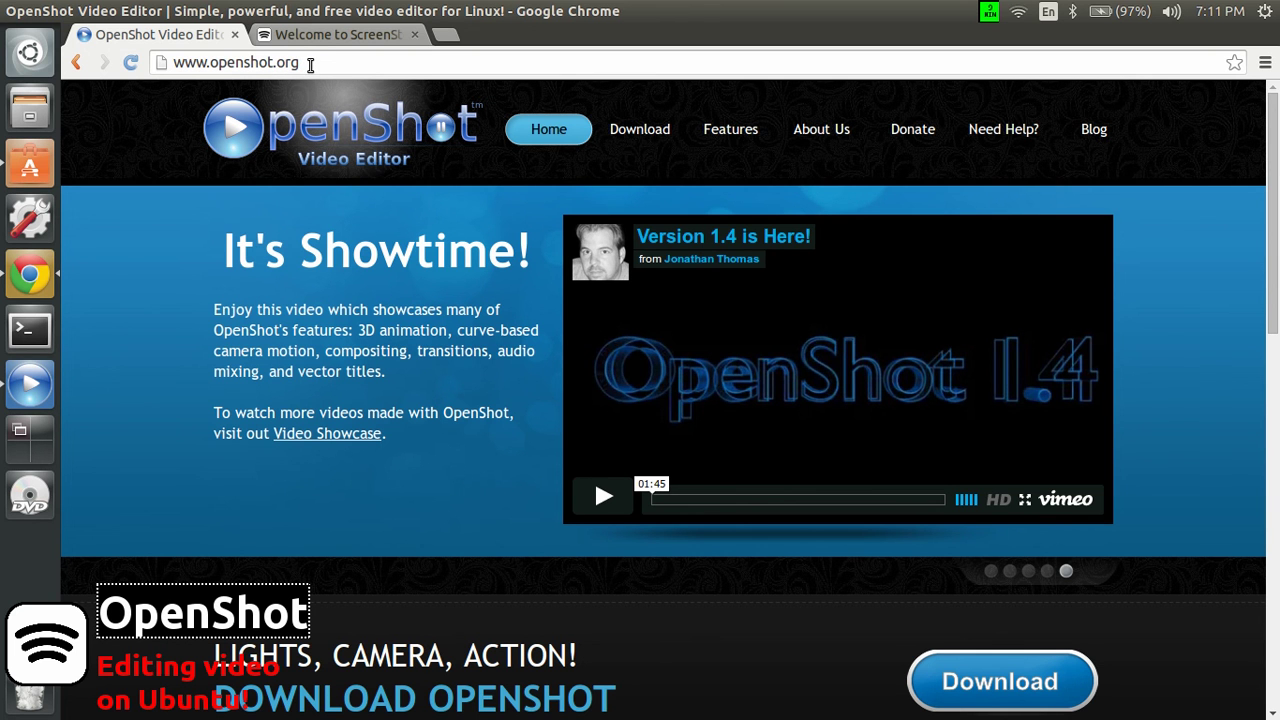
pyautogui.click(330, 34)
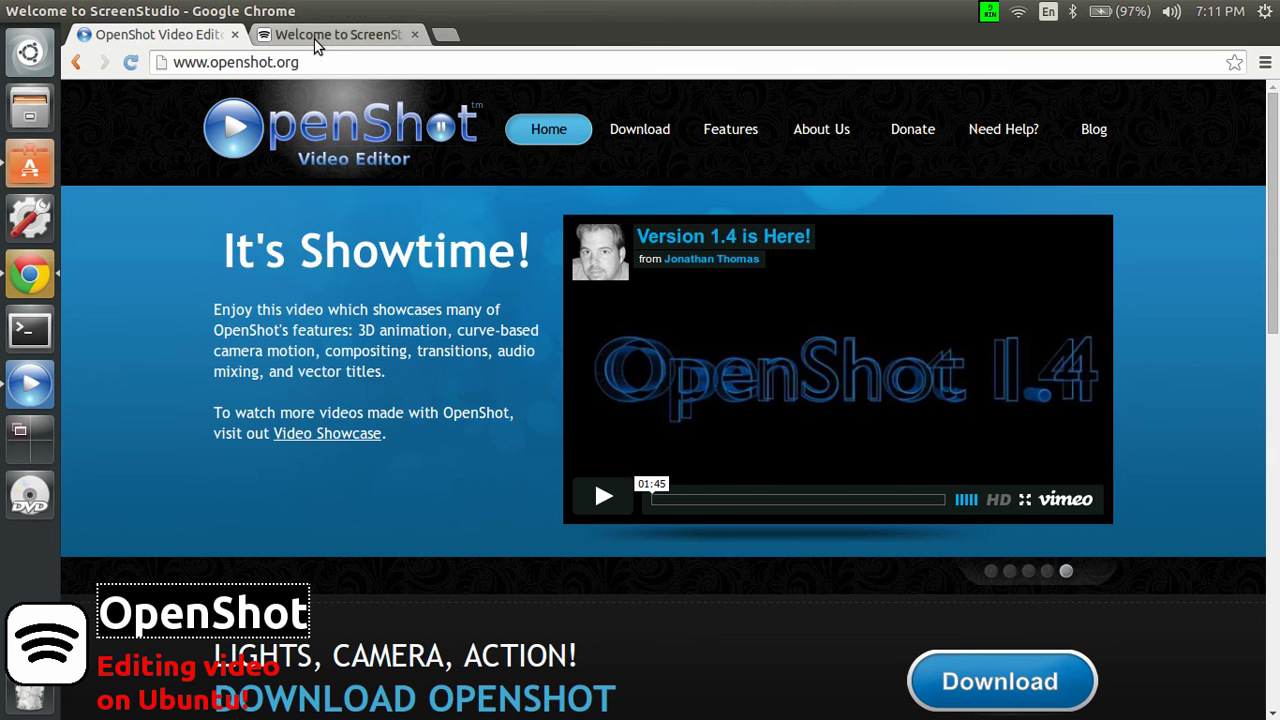